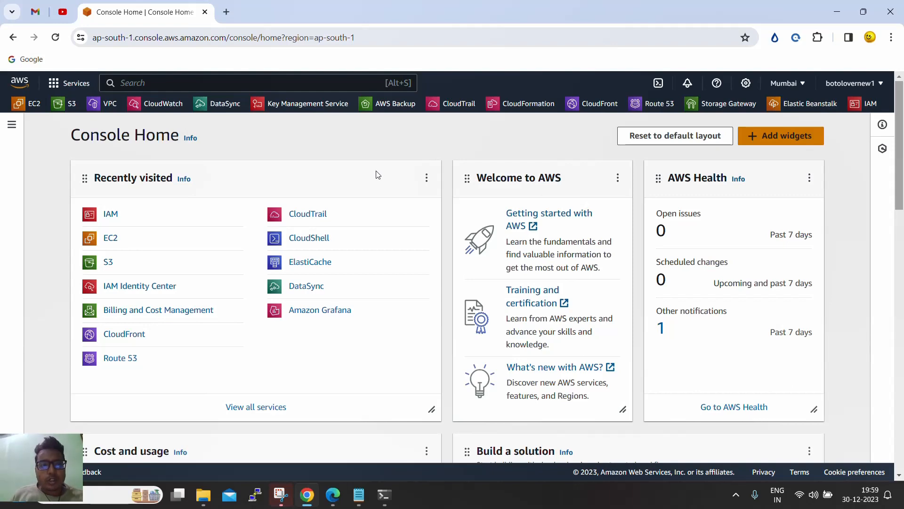
Step: Open the existing IAM user's details and note its attached AdministratorAccess policy
{"action": "left_click", "coordinate": [864, 103]}
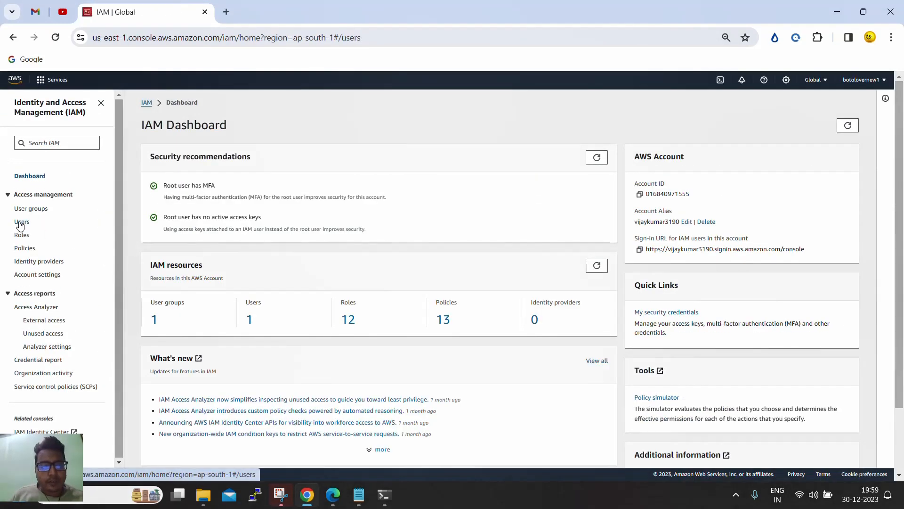
{"action": "left_click", "coordinate": [22, 222]}
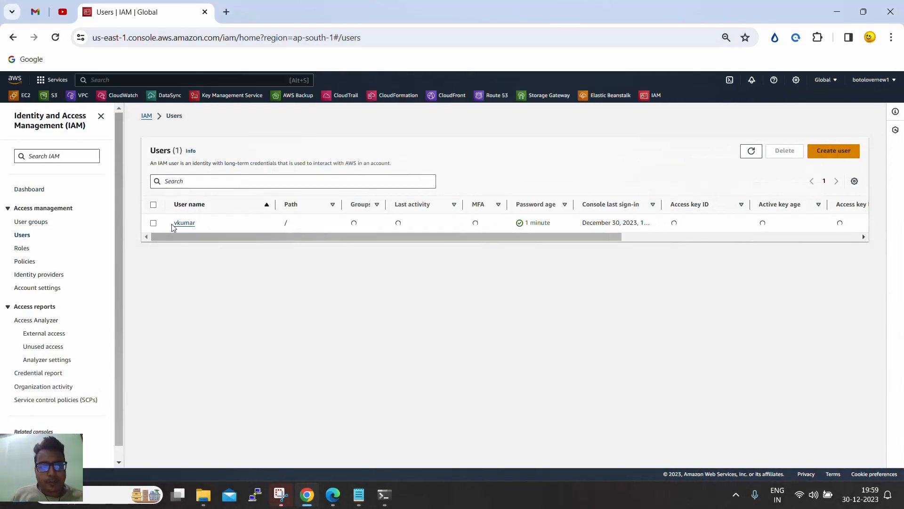
{"action": "left_click_drag", "start_coordinate": [173, 223], "coordinate": [191, 223]}
{"action": "left_click", "coordinate": [187, 223]}
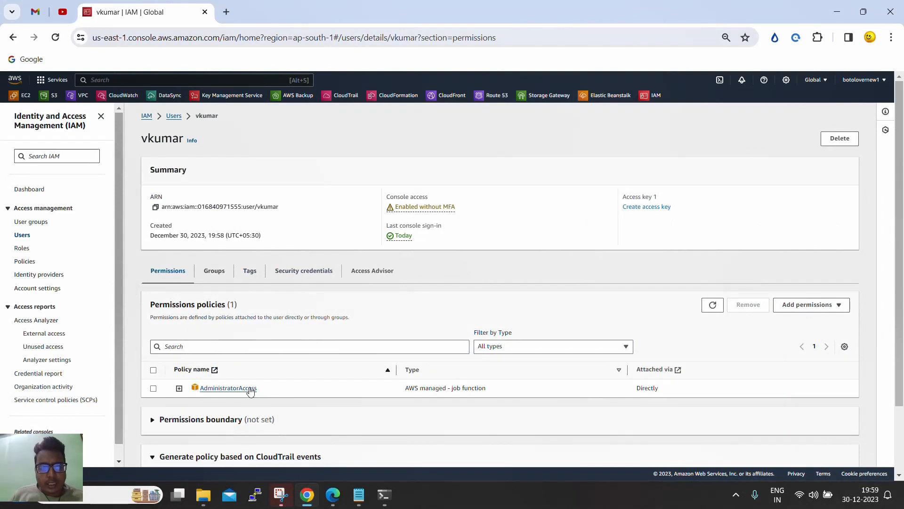
{"action": "left_click_drag", "start_coordinate": [266, 392], "coordinate": [197, 392]}
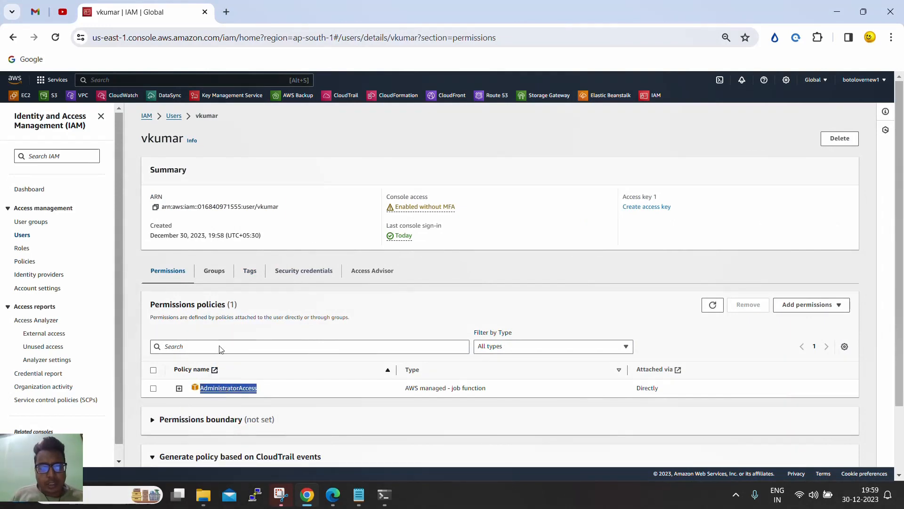
Step: Check the user's security credentials (no access keys, no MFA), then switch to that user's session
{"action": "left_click", "coordinate": [319, 277]}
{"action": "scroll", "coordinate": [435, 305], "scroll_direction": "down", "scroll_amount": 5}
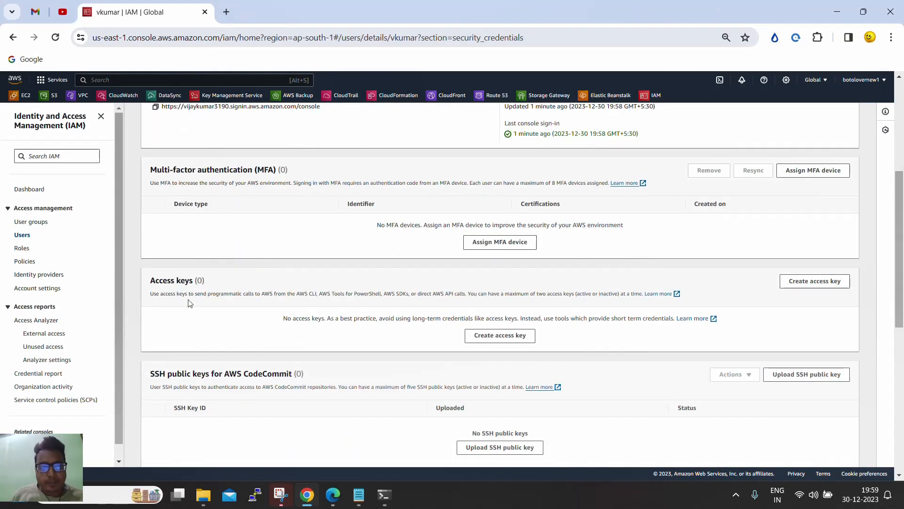
{"action": "left_click_drag", "start_coordinate": [162, 290], "coordinate": [241, 292]}
{"action": "left_click_drag", "start_coordinate": [151, 169], "coordinate": [311, 174]}
{"action": "left_click", "coordinate": [333, 492]}
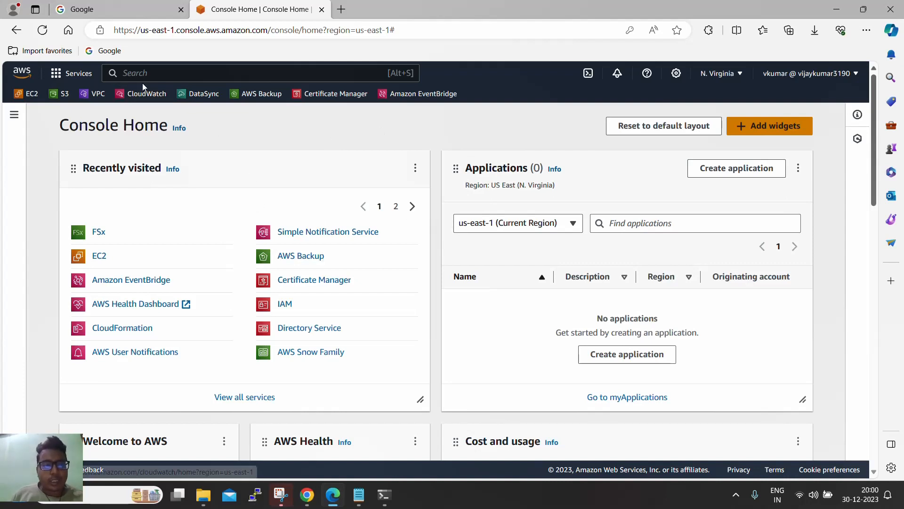
Step: Reach IAM through an 'iam' console search and start creating a new user group
{"action": "left_click", "coordinate": [152, 74]}
{"action": "type", "text": "iam"}
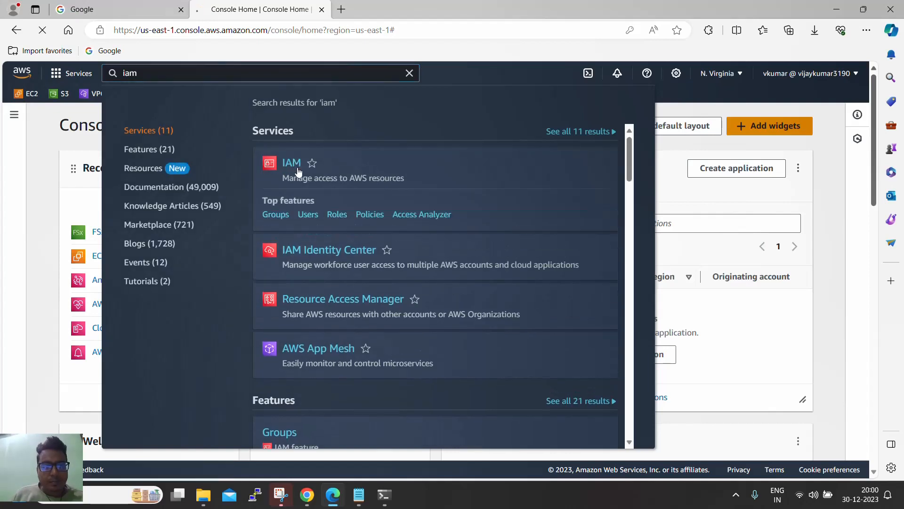
{"action": "left_click", "coordinate": [297, 165]}
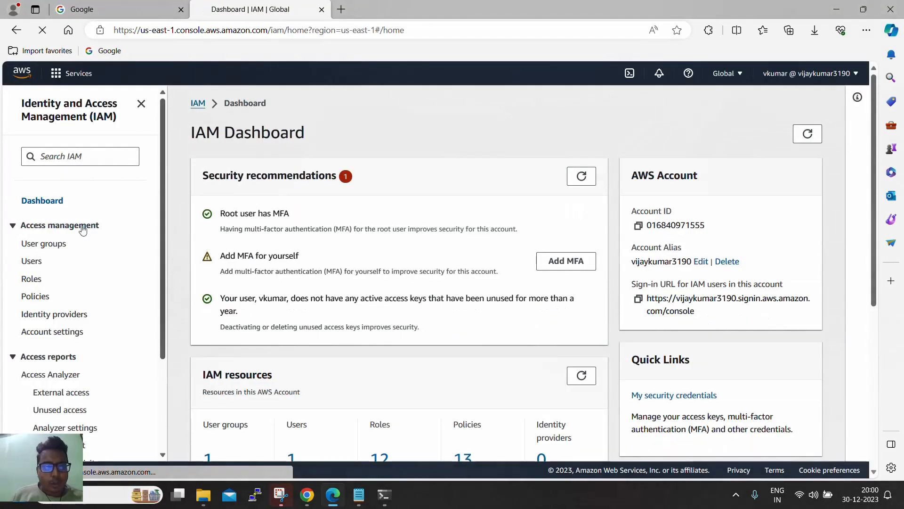
{"action": "left_click", "coordinate": [47, 243]}
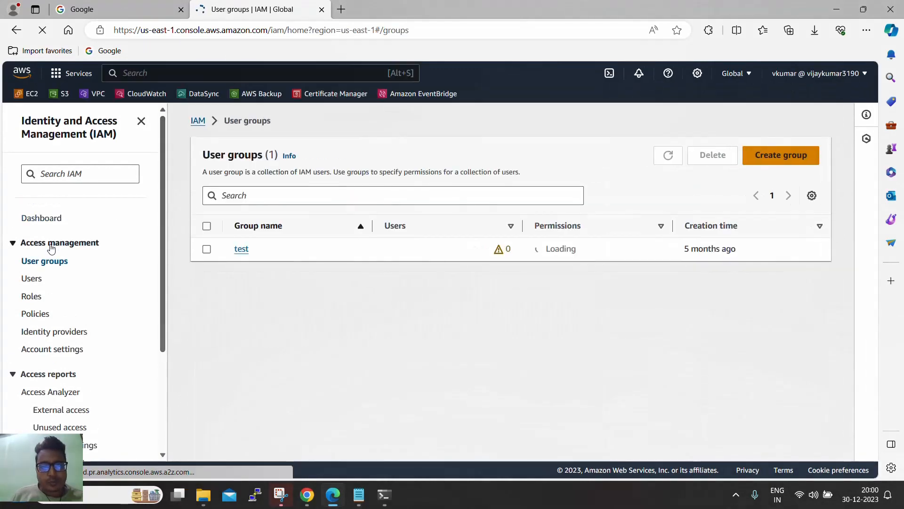
{"action": "left_click", "coordinate": [782, 156]}
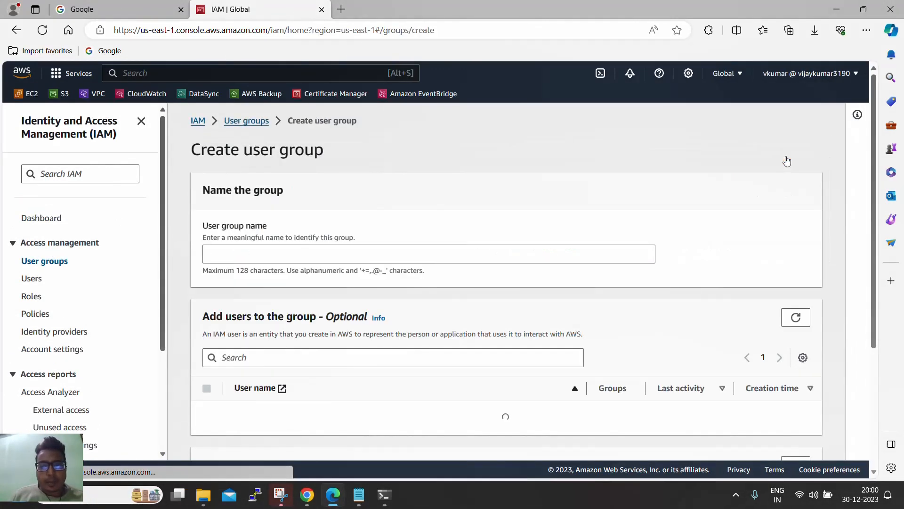
Step: Enter Prod as the group name and review the add-users and permissions sections
{"action": "left_click", "coordinate": [336, 249]}
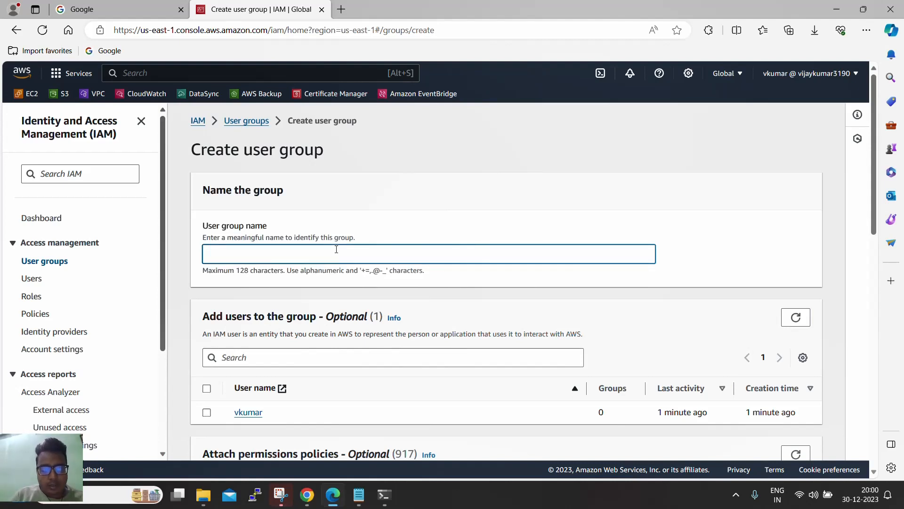
{"action": "type", "text": "Prod"}
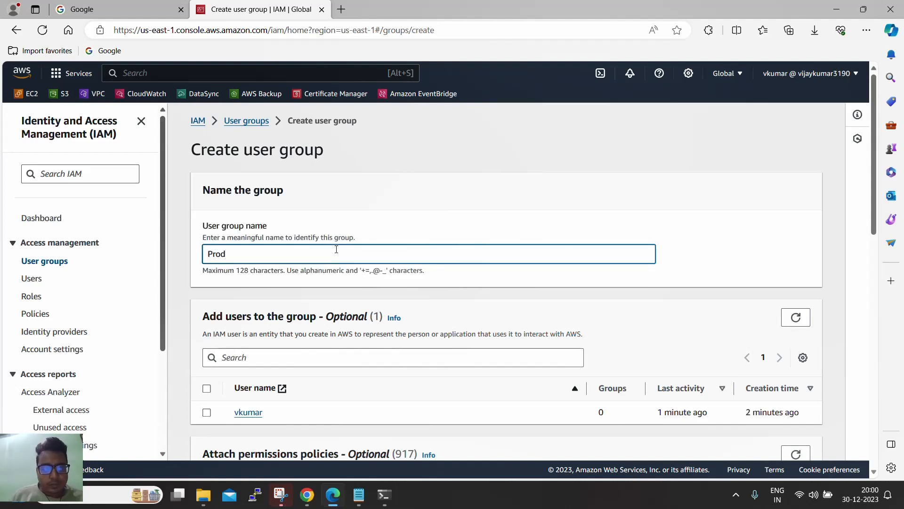
{"action": "scroll", "coordinate": [336, 249], "scroll_direction": "down", "scroll_amount": 4}
{"action": "type", "text": "od"}
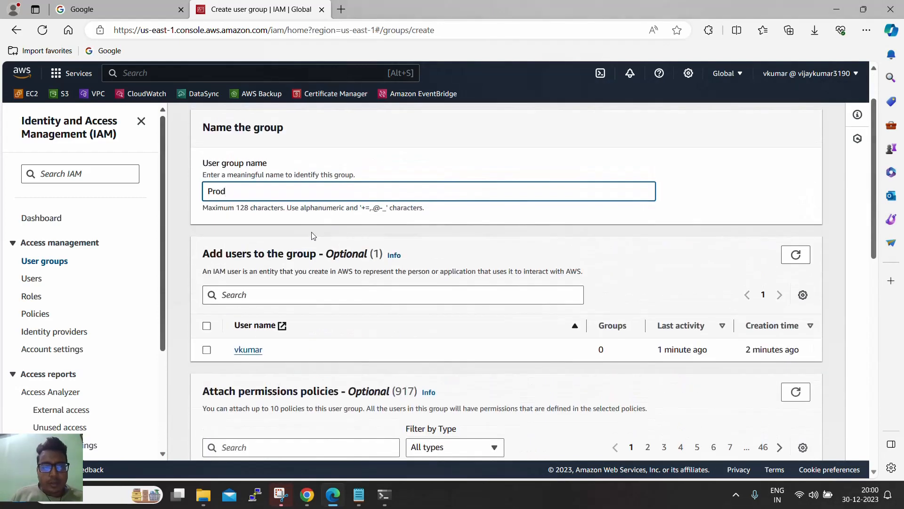
{"action": "left_click_drag", "start_coordinate": [205, 255], "coordinate": [367, 255]}
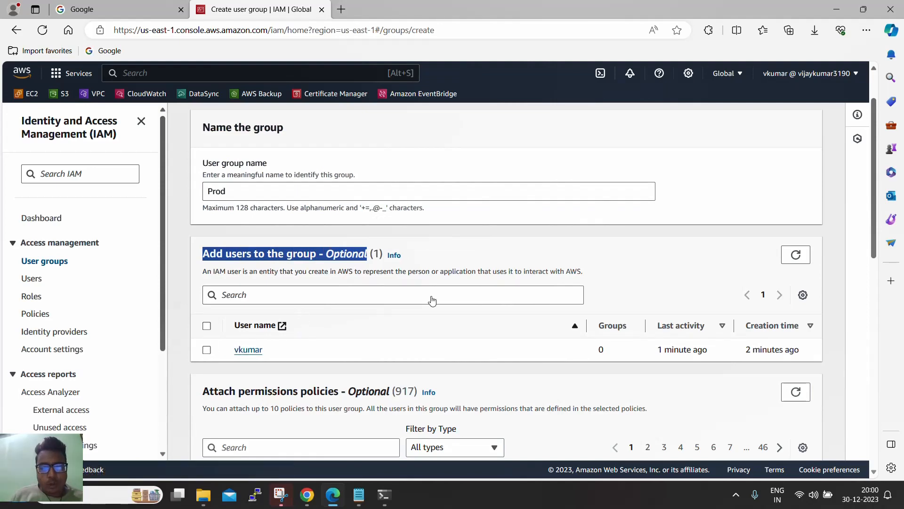
{"action": "scroll", "coordinate": [430, 333], "scroll_direction": "down", "scroll_amount": 2}
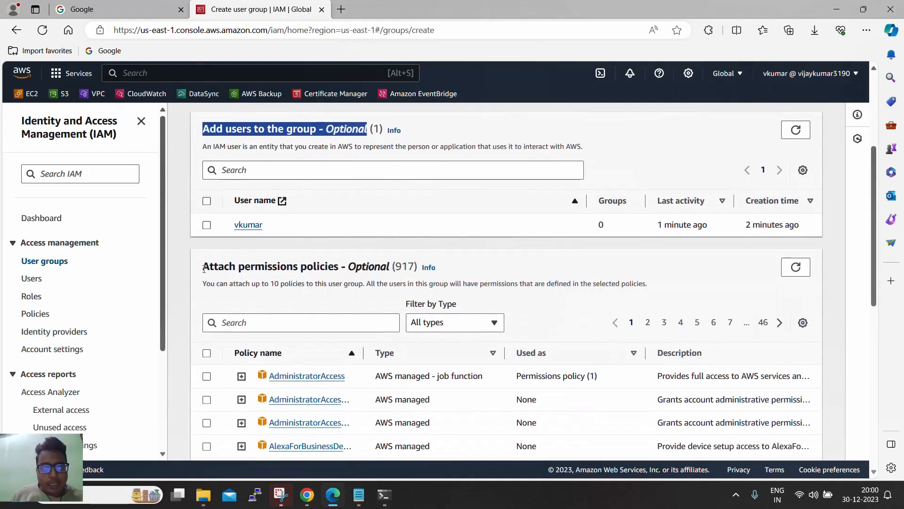
{"action": "left_click_drag", "start_coordinate": [204, 268], "coordinate": [317, 267]}
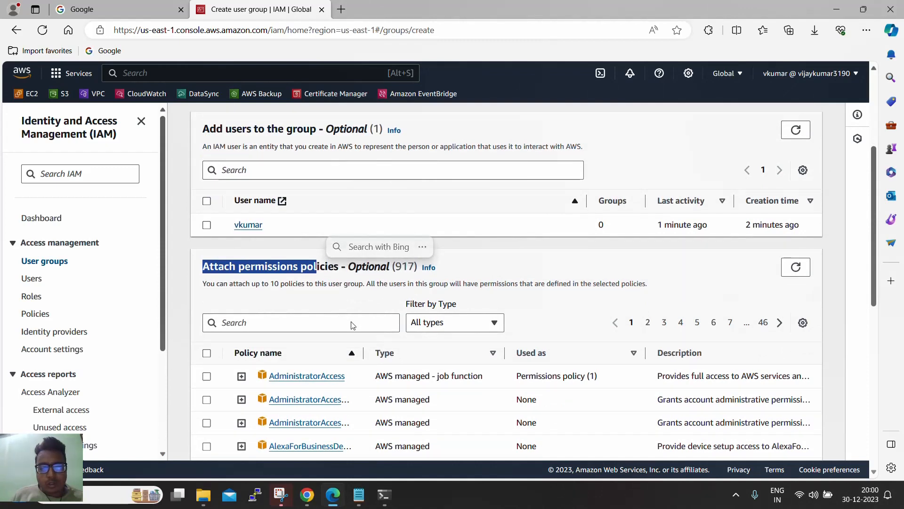
Step: Attach AmazonRDSFullAccess, found with an 'rdsfu' search, and create the group
{"action": "left_click", "coordinate": [299, 325]}
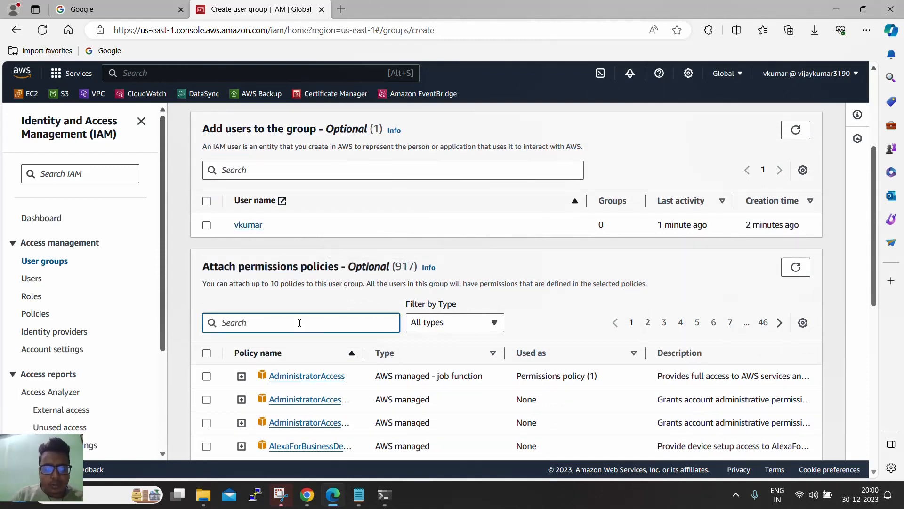
{"action": "type", "text": "rdsfu"}
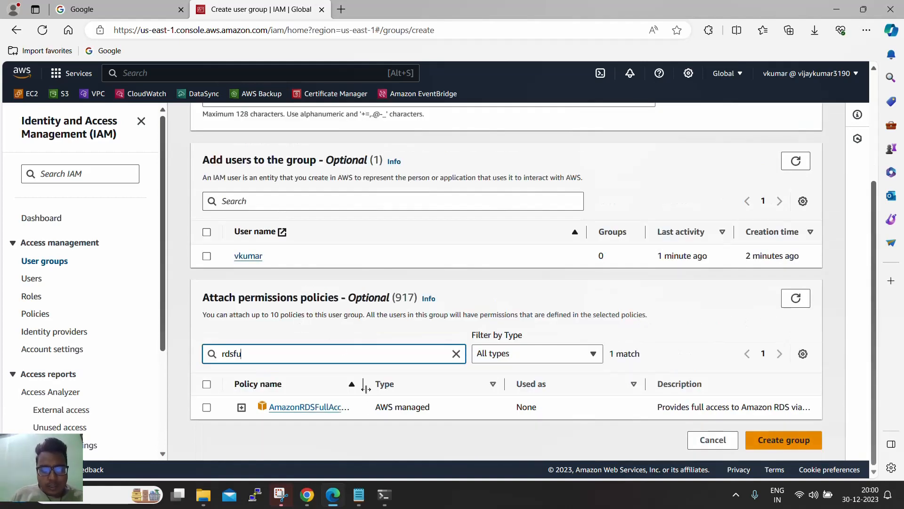
{"action": "left_click", "coordinate": [207, 399]}
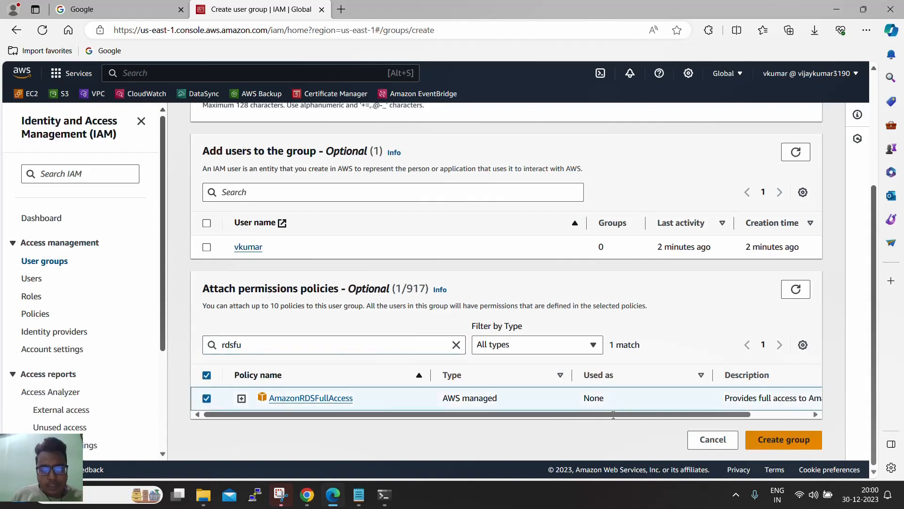
{"action": "left_click", "coordinate": [782, 439]}
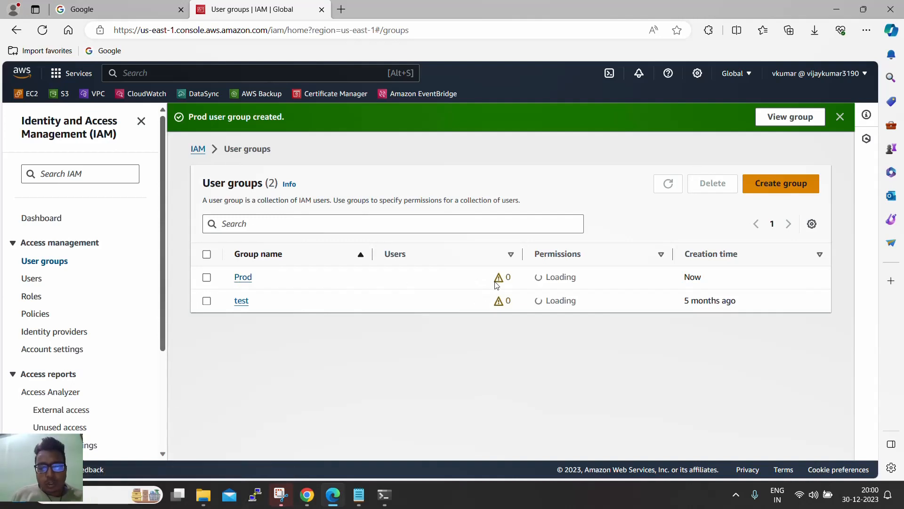
Step: Verify Prod's attached AmazonRDSFullAccess policy, then start a new user from the Users list
{"action": "left_click", "coordinate": [242, 279]}
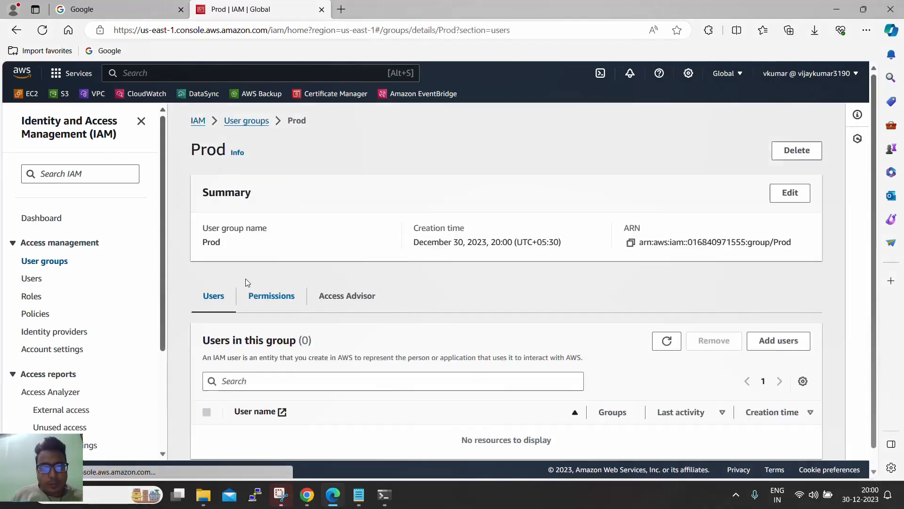
{"action": "scroll", "coordinate": [352, 274], "scroll_direction": "down", "scroll_amount": 1}
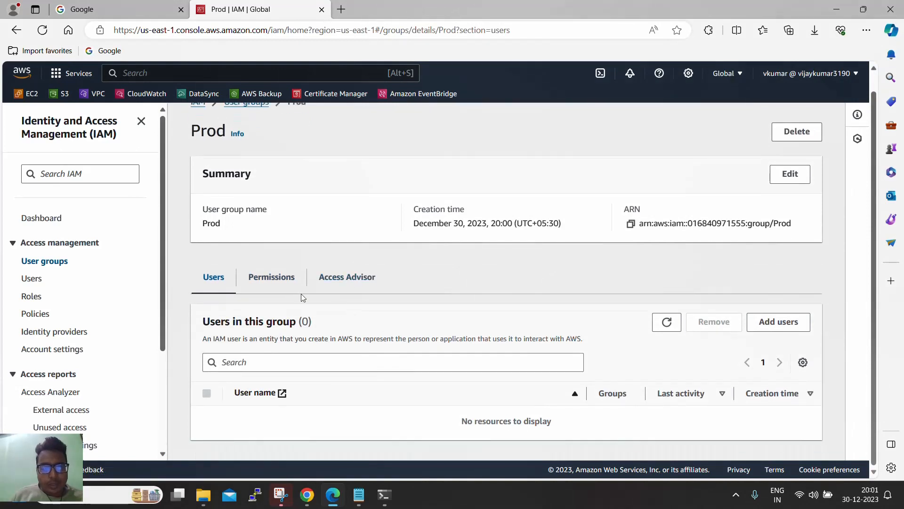
{"action": "left_click", "coordinate": [278, 283]}
{"action": "scroll", "coordinate": [299, 387], "scroll_direction": "down", "scroll_amount": 1}
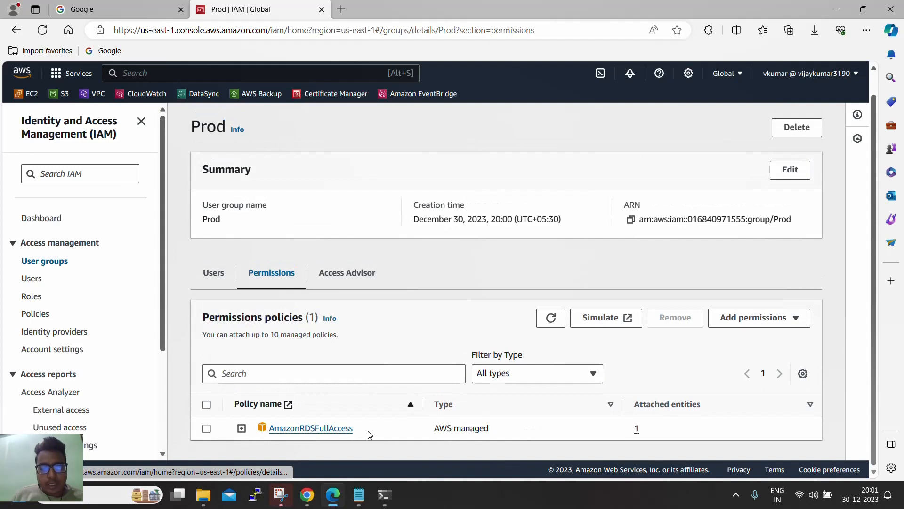
{"action": "scroll", "coordinate": [352, 306], "scroll_direction": "up", "scroll_amount": 1}
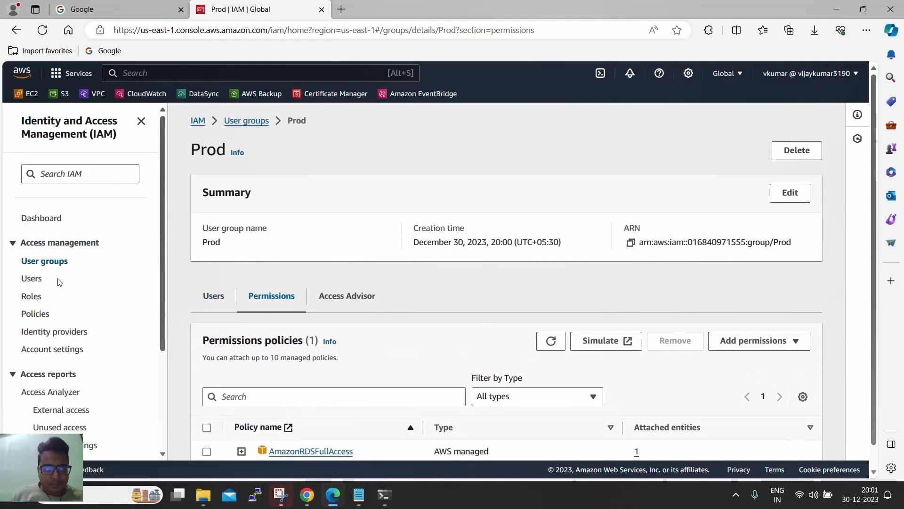
{"action": "left_click", "coordinate": [30, 280]}
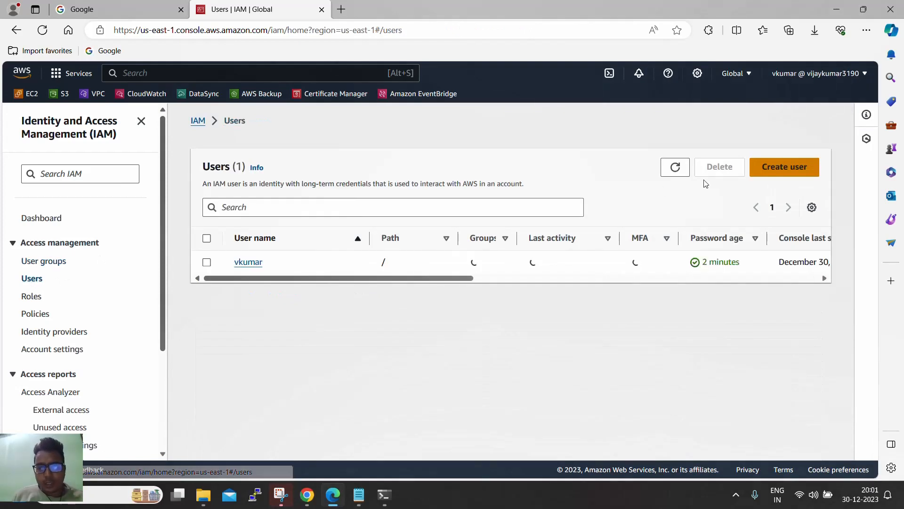
{"action": "left_click", "coordinate": [783, 169]}
Step: Name the new user, enable console access with a console password, and continue to permissions
{"action": "left_click", "coordinate": [317, 249]}
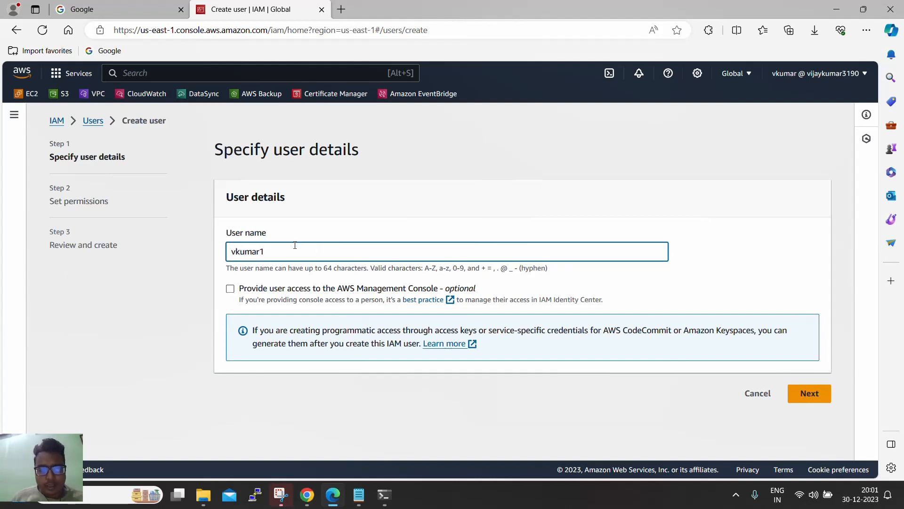
{"action": "left_click", "coordinate": [231, 289]}
{"action": "scroll", "coordinate": [293, 269], "scroll_direction": "down", "scroll_amount": 1}
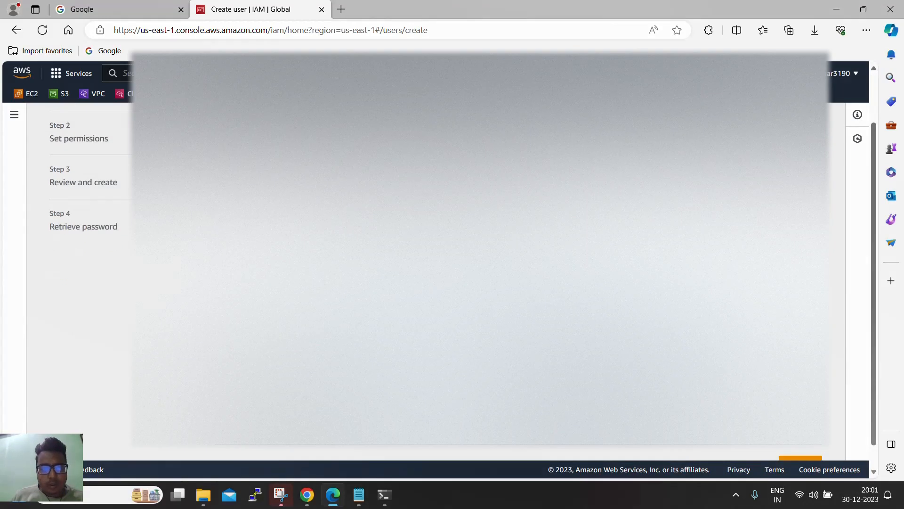
{"action": "scroll", "coordinate": [470, 259], "scroll_direction": "down", "scroll_amount": 3}
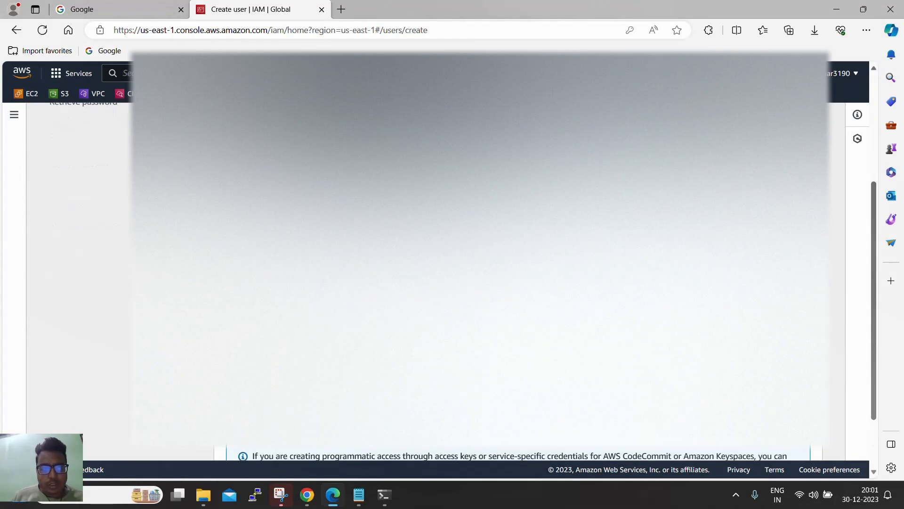
{"action": "left_click", "coordinate": [339, 329]}
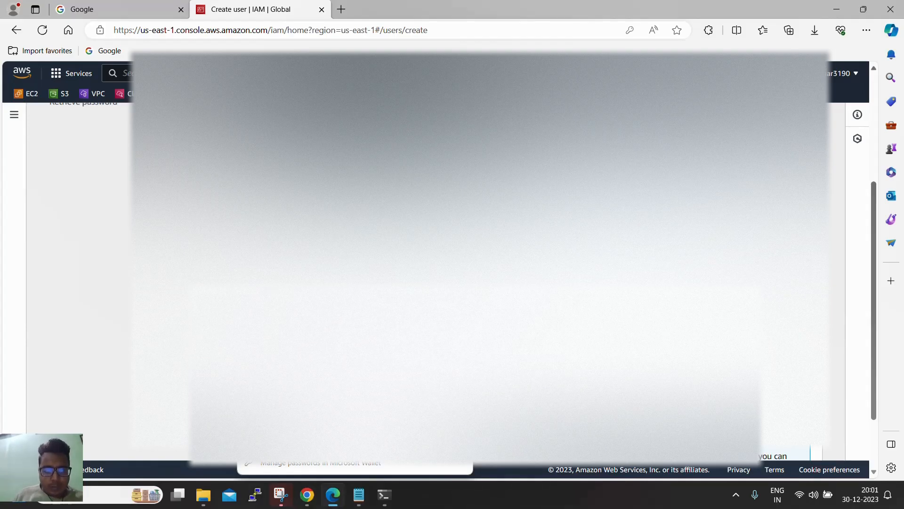
{"action": "scroll", "coordinate": [471, 259], "scroll_direction": "down", "scroll_amount": 2}
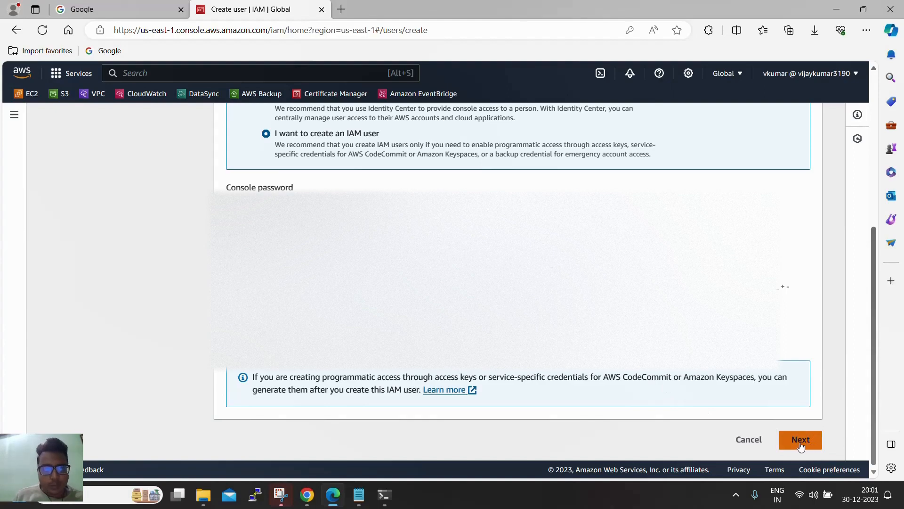
{"action": "left_click", "coordinate": [813, 439]}
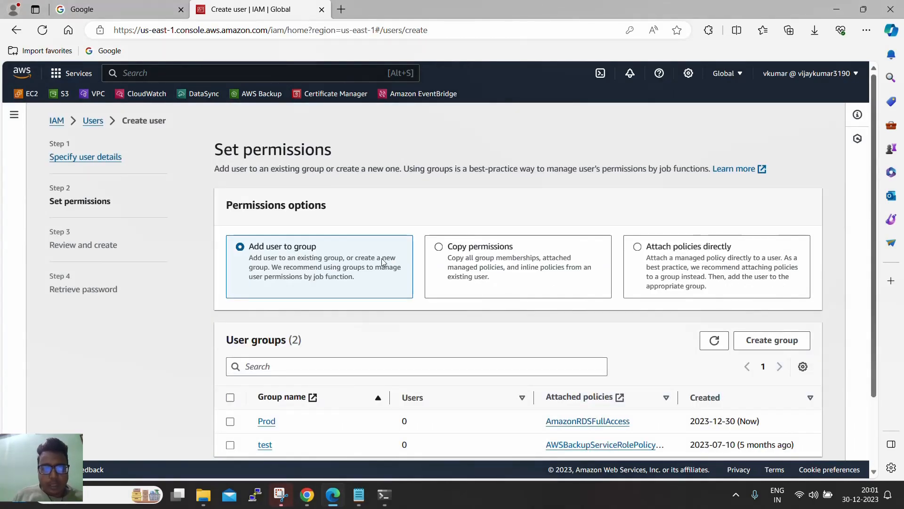
{"action": "scroll", "coordinate": [424, 283], "scroll_direction": "down", "scroll_amount": 2}
{"action": "left_click", "coordinate": [231, 336]}
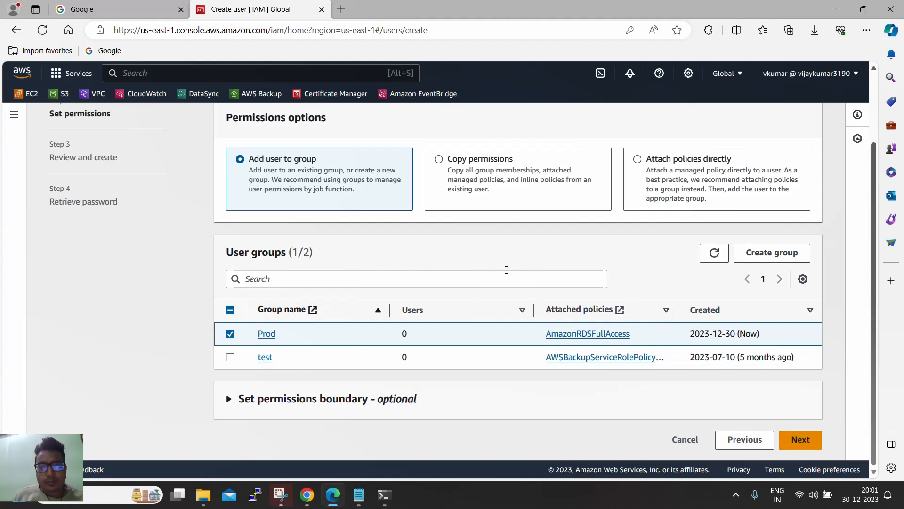
{"action": "left_click", "coordinate": [801, 439]}
{"action": "scroll", "coordinate": [754, 415], "scroll_direction": "down", "scroll_amount": 1}
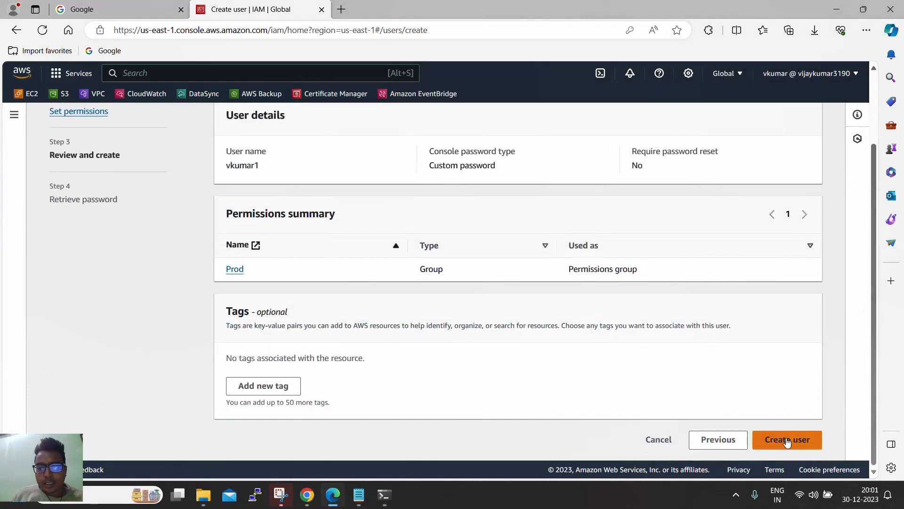
{"action": "left_click", "coordinate": [783, 438]}
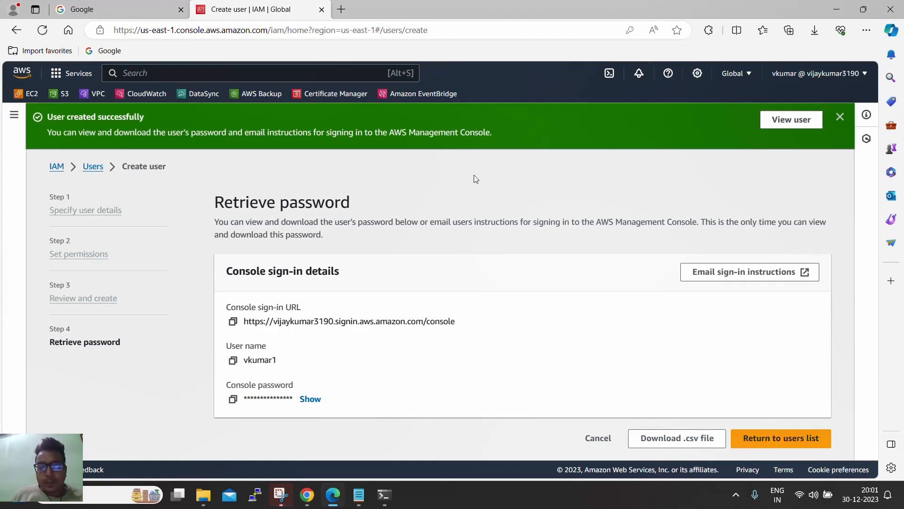
{"action": "left_click", "coordinate": [233, 320]}
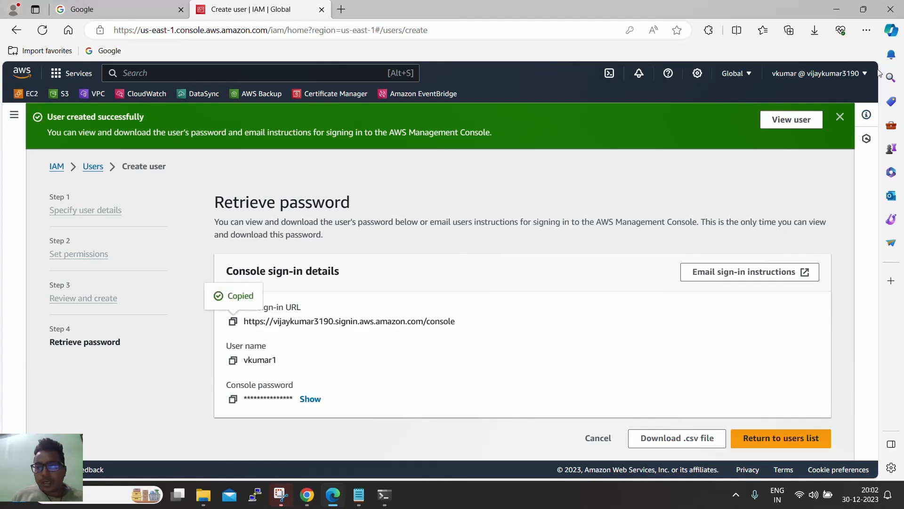
{"action": "left_click", "coordinate": [867, 29]}
{"action": "left_click", "coordinate": [737, 88]}
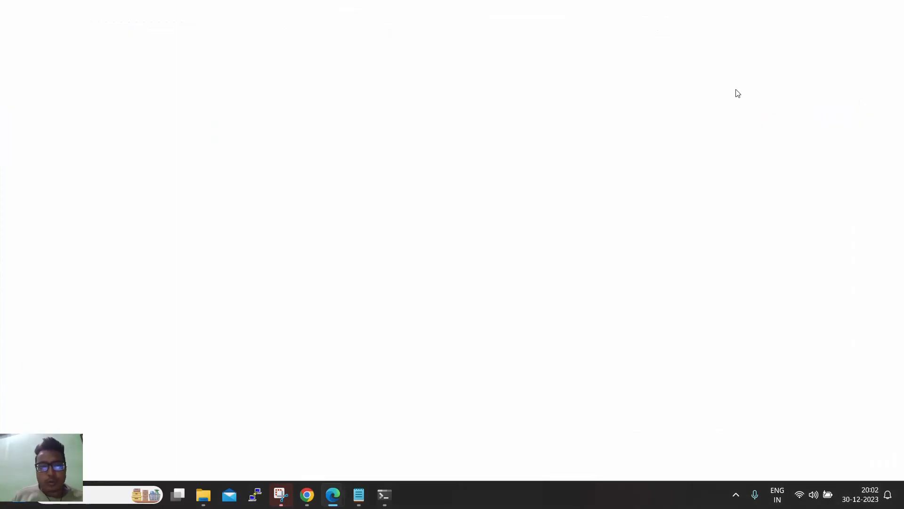
{"action": "key", "text": "ctrl+v"}
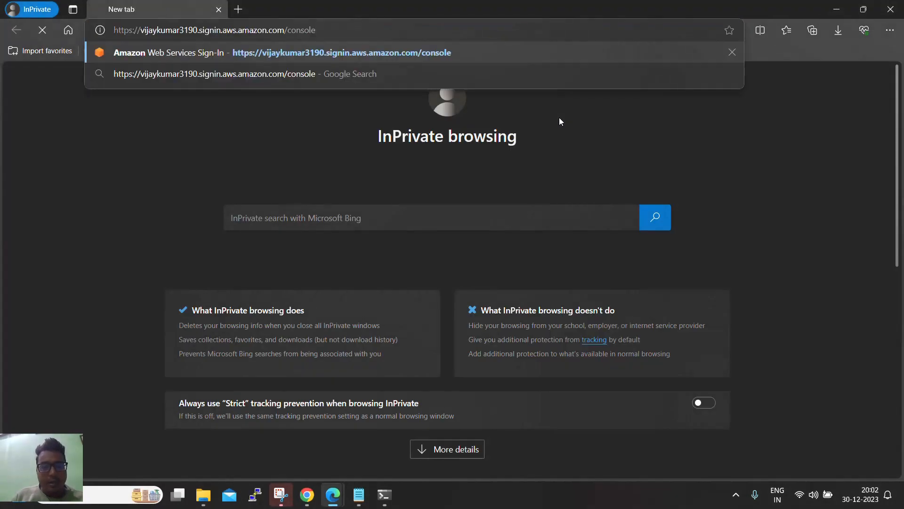
{"action": "key", "text": "Return"}
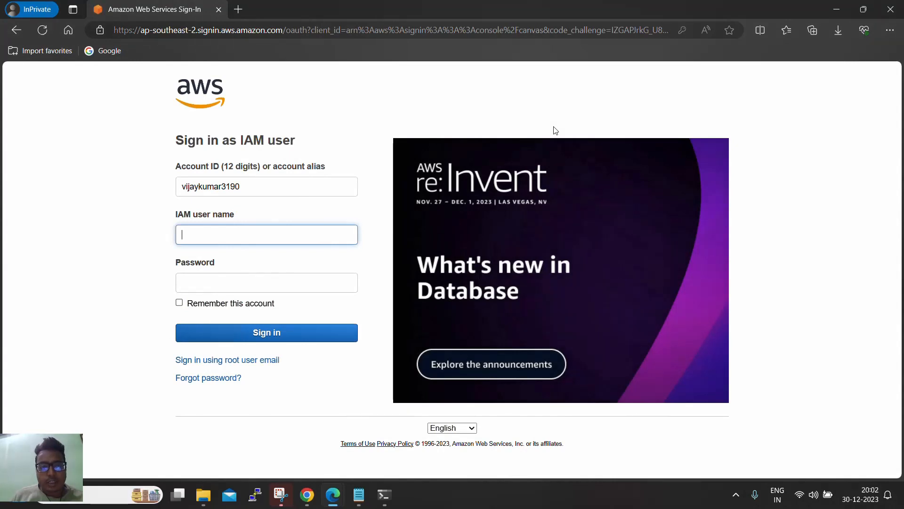
{"action": "type", "text": "vkumar"}
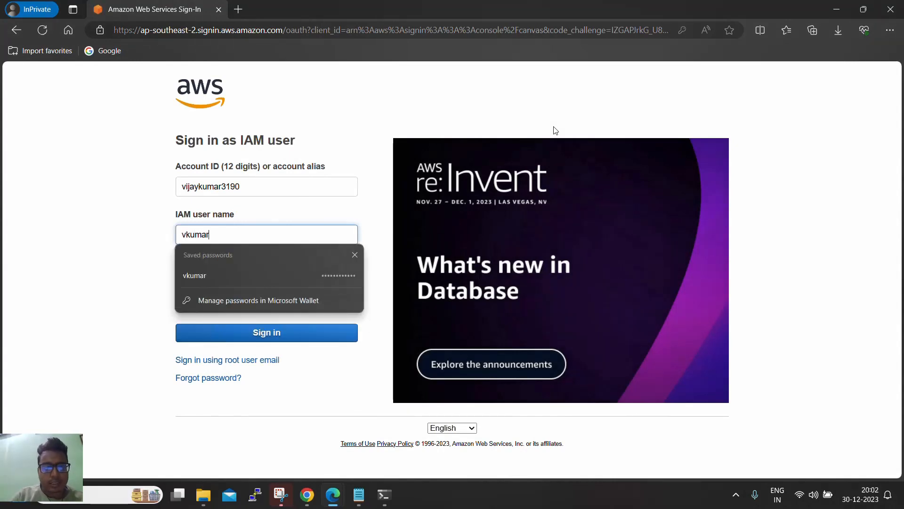
{"action": "type", "text": "1"}
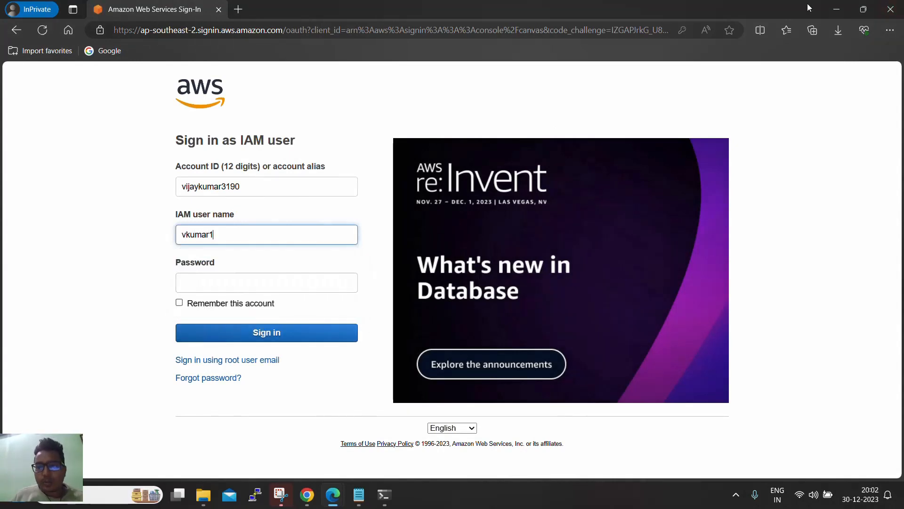
{"action": "left_click", "coordinate": [835, 9]}
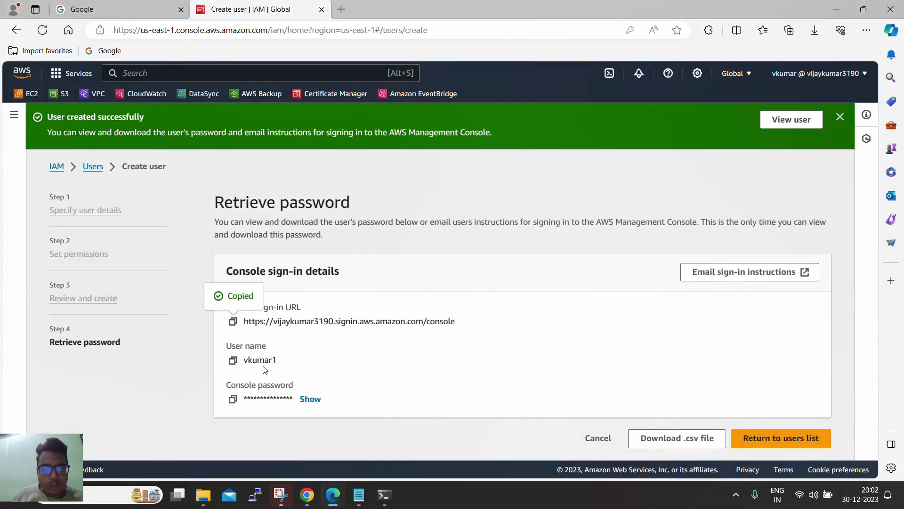
{"action": "left_click", "coordinate": [340, 495]}
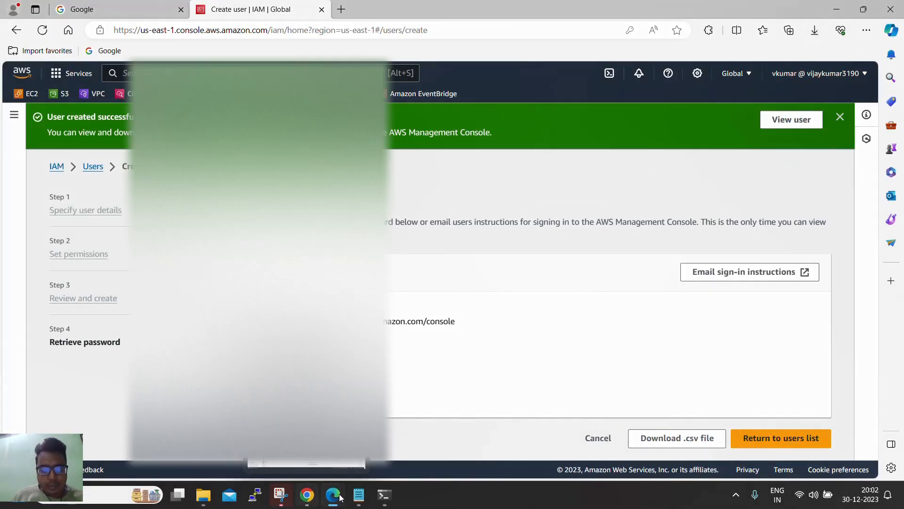
{"action": "mouse_move", "coordinate": [340, 498]}
{"action": "left_click", "coordinate": [377, 435]}
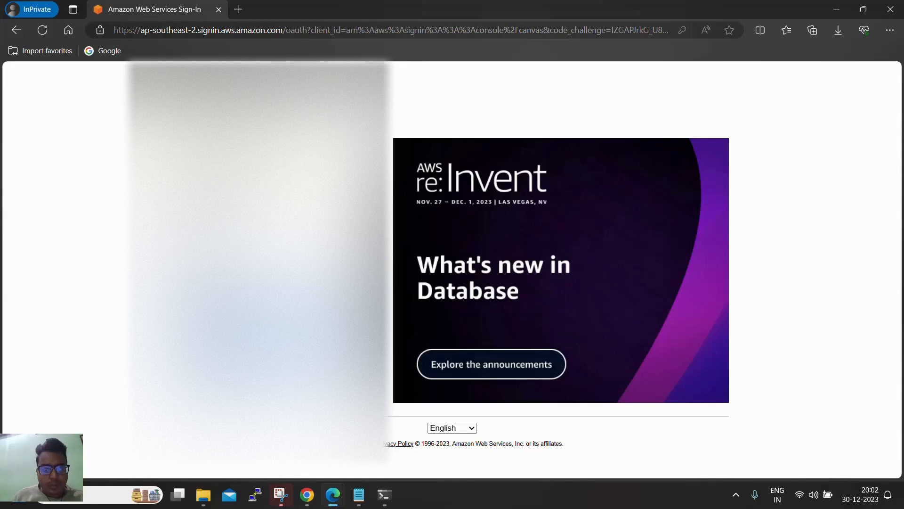
{"action": "left_click", "coordinate": [263, 326]}
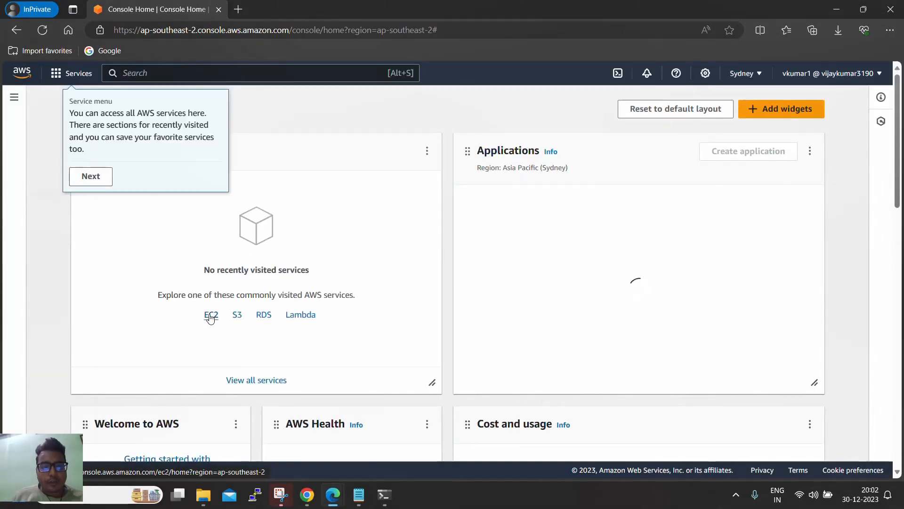
Step: As vkumar1, open the EC2 dashboard and see Auto Scaling groups give a not-authorized error
{"action": "left_click", "coordinate": [212, 316]}
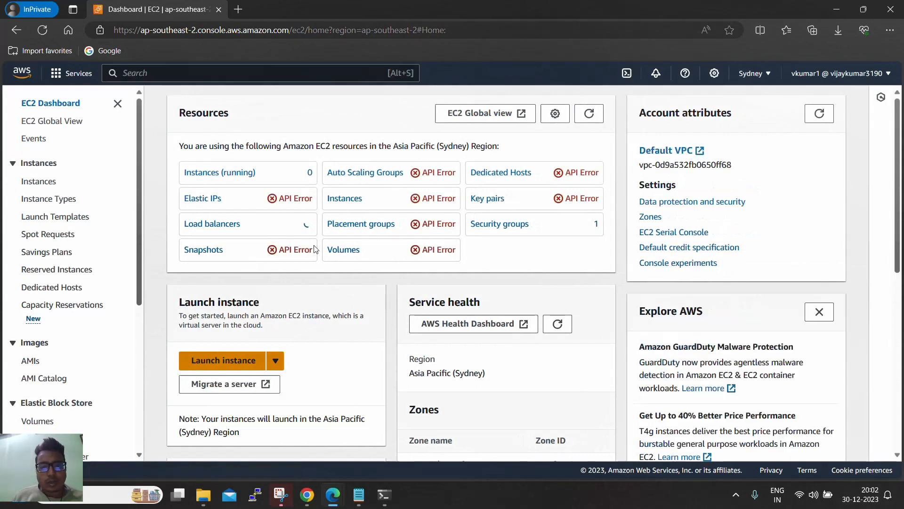
{"action": "left_click", "coordinate": [408, 179]}
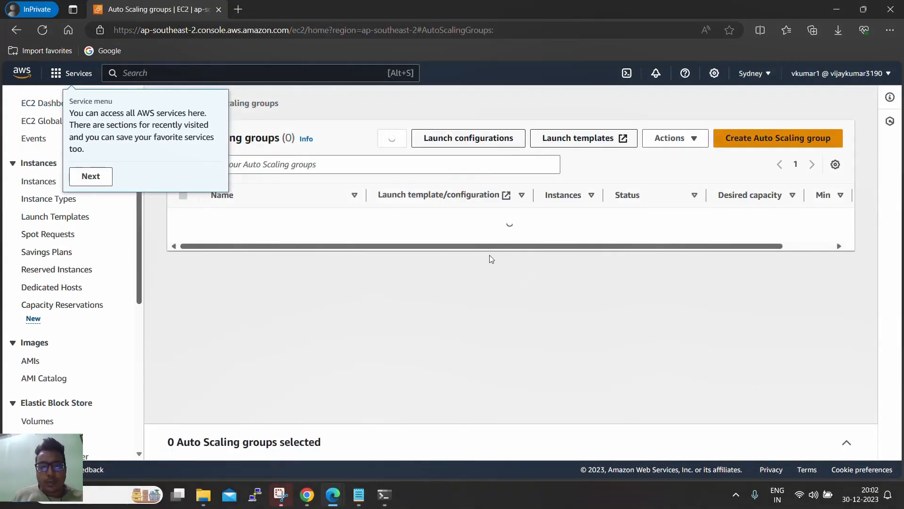
{"action": "left_click_drag", "start_coordinate": [240, 268], "coordinate": [622, 284]}
Step: Dismiss the console tips and open the RDS dashboard through an 'rds' search
{"action": "left_click", "coordinate": [107, 169]}
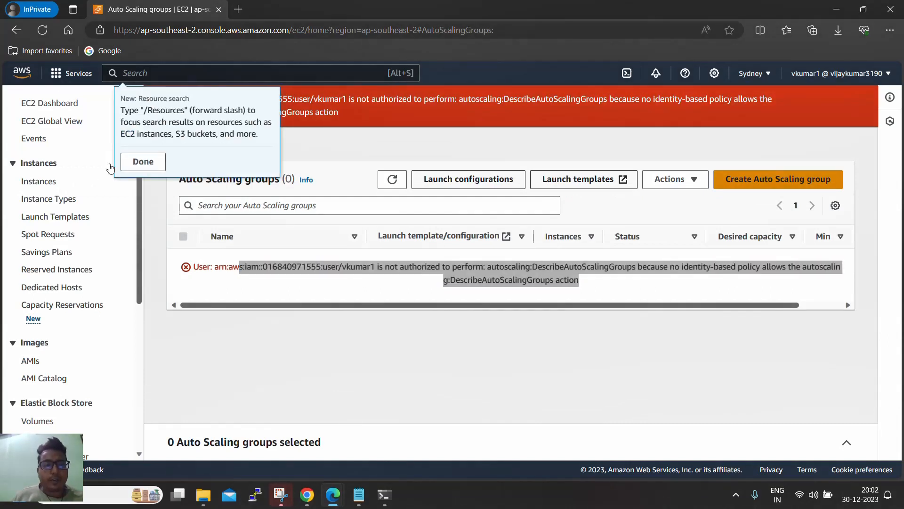
{"action": "left_click", "coordinate": [152, 74]}
{"action": "left_click", "coordinate": [151, 74]}
{"action": "type", "text": "rds"}
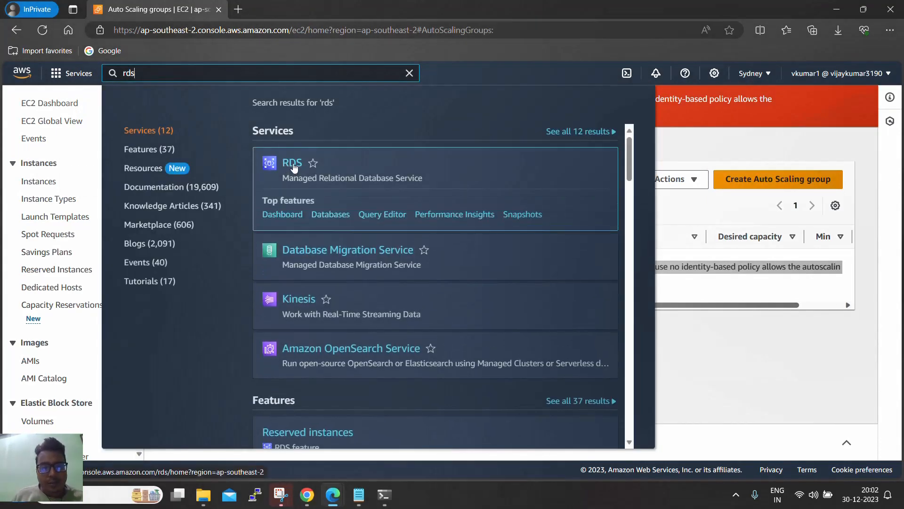
{"action": "left_click", "coordinate": [292, 163]}
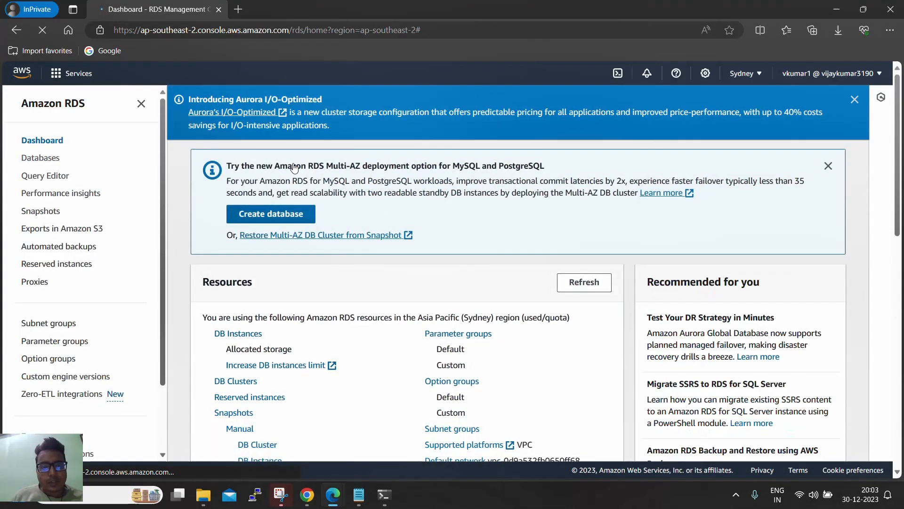
{"action": "scroll", "coordinate": [404, 282], "scroll_direction": "down", "scroll_amount": 3}
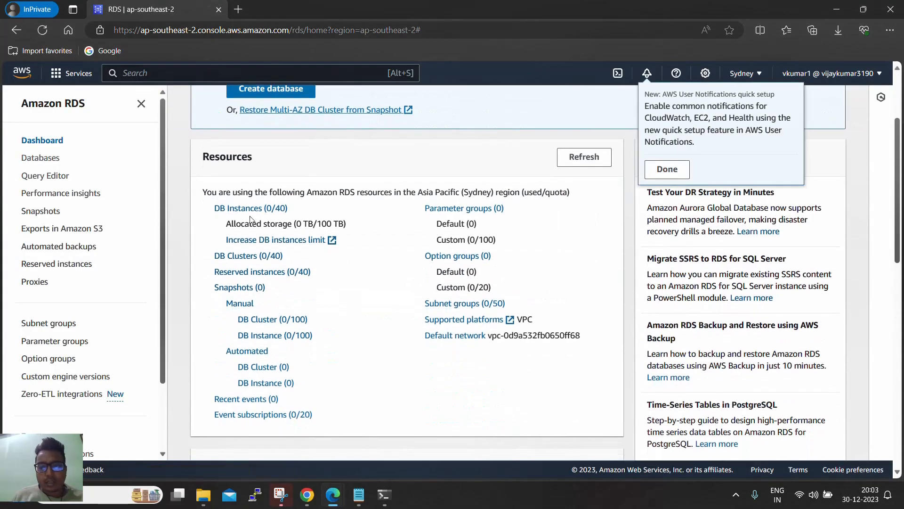
{"action": "scroll", "coordinate": [254, 220], "scroll_direction": "up", "scroll_amount": 3}
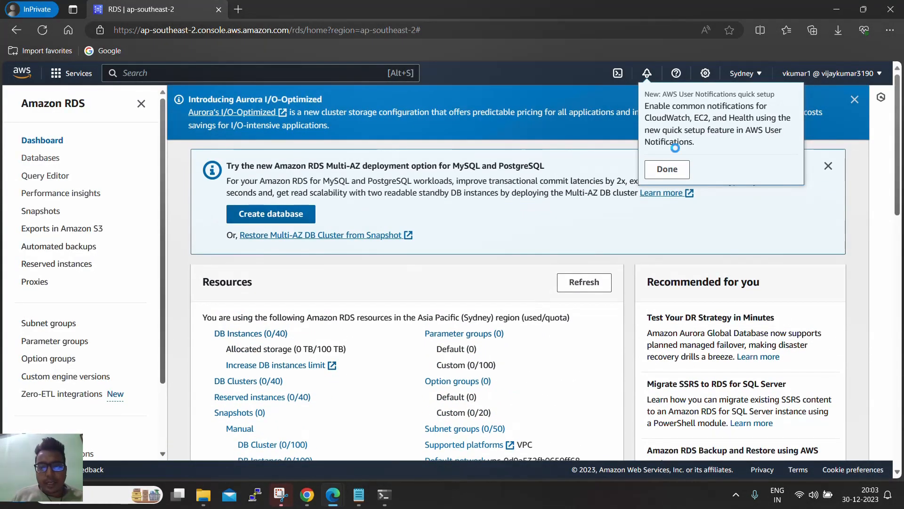
{"action": "left_click", "coordinate": [678, 172]}
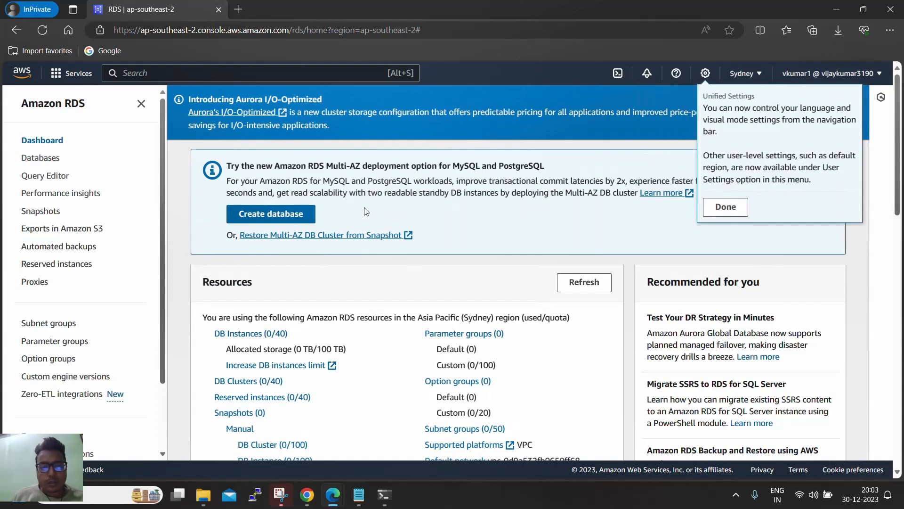
{"action": "left_click", "coordinate": [727, 211]}
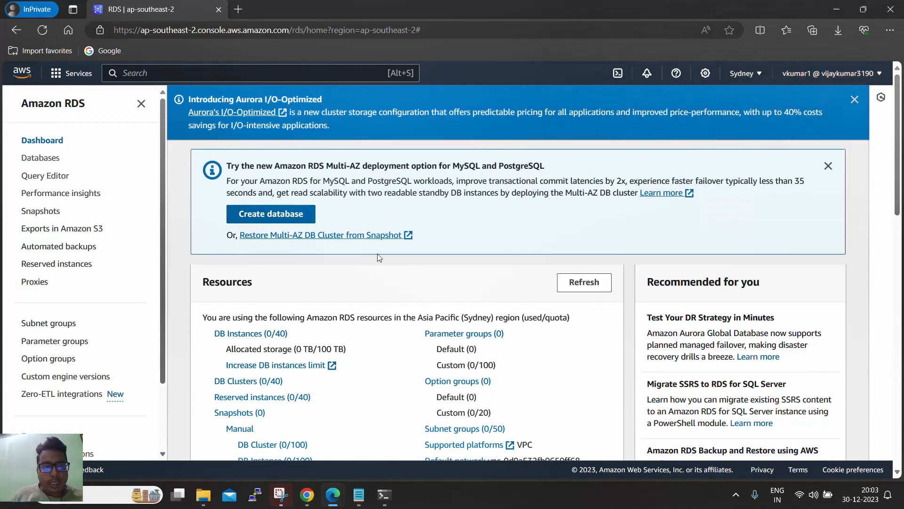
{"action": "scroll", "coordinate": [384, 263], "scroll_direction": "down", "scroll_amount": 8}
{"action": "scroll", "coordinate": [384, 263], "scroll_direction": "up", "scroll_amount": 8}
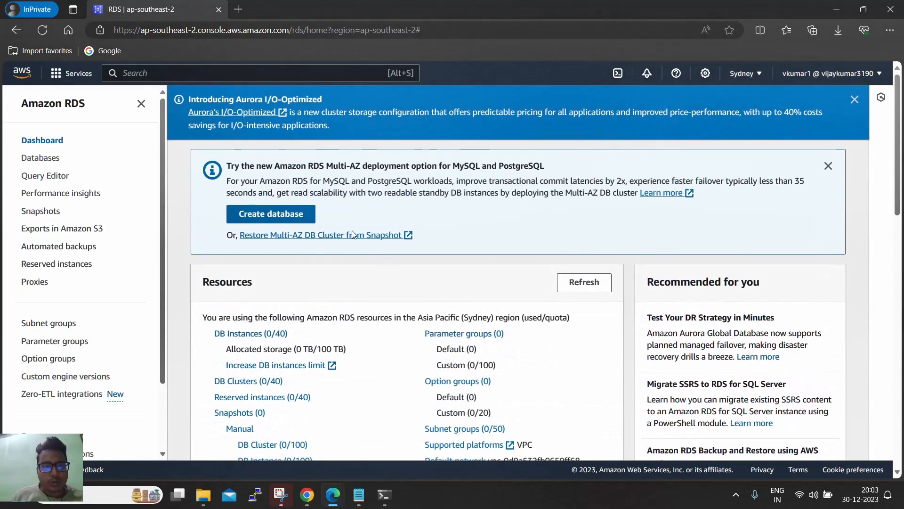
Step: Return to the EC2 dashboard from Recently visited, then switch back to the IAM window
{"action": "left_click", "coordinate": [74, 73]}
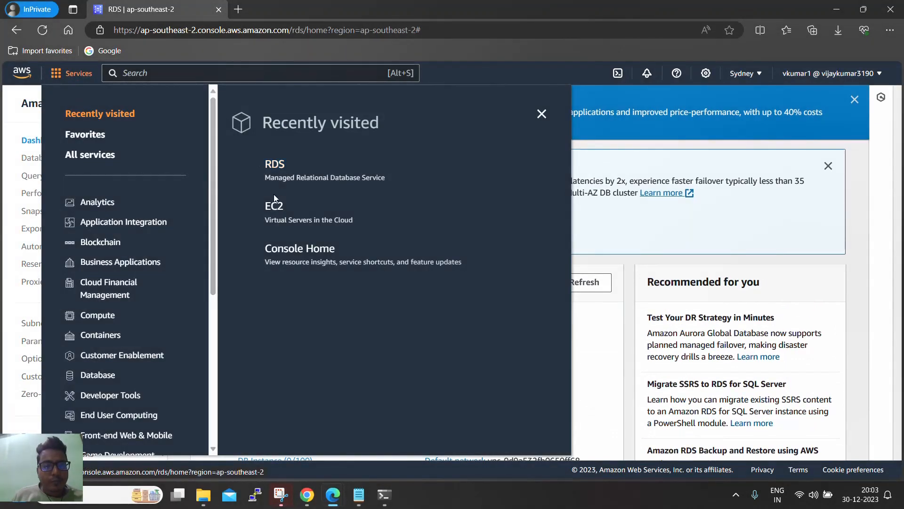
{"action": "left_click", "coordinate": [274, 207]}
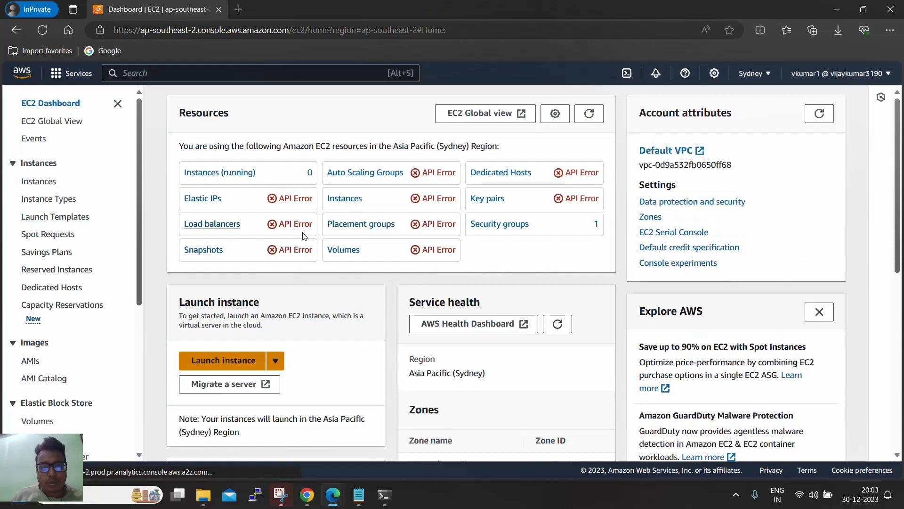
{"action": "mouse_move", "coordinate": [308, 500]}
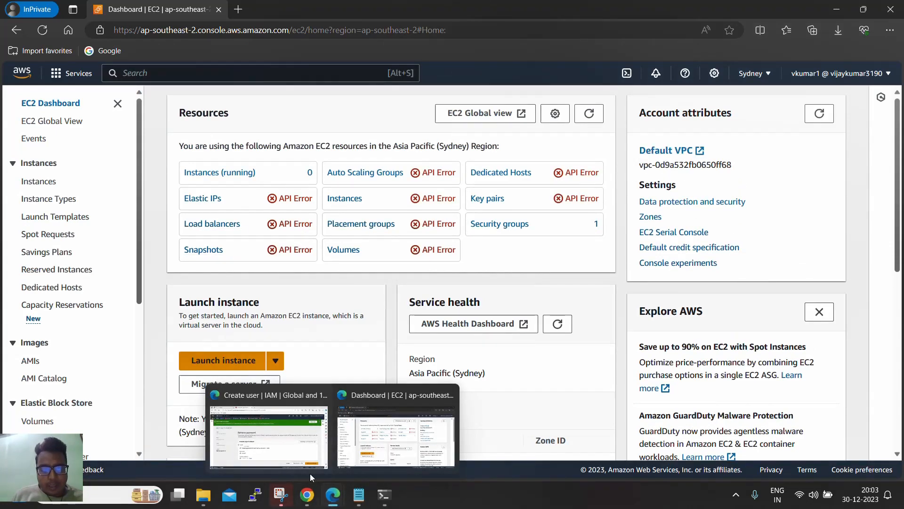
{"action": "left_click", "coordinate": [287, 436]}
{"action": "left_click", "coordinate": [595, 437]}
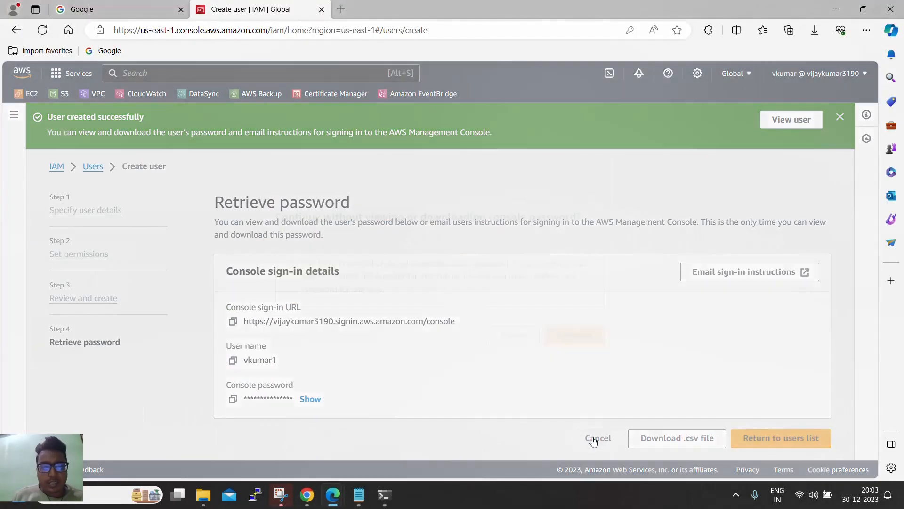
{"action": "left_click", "coordinate": [568, 331]}
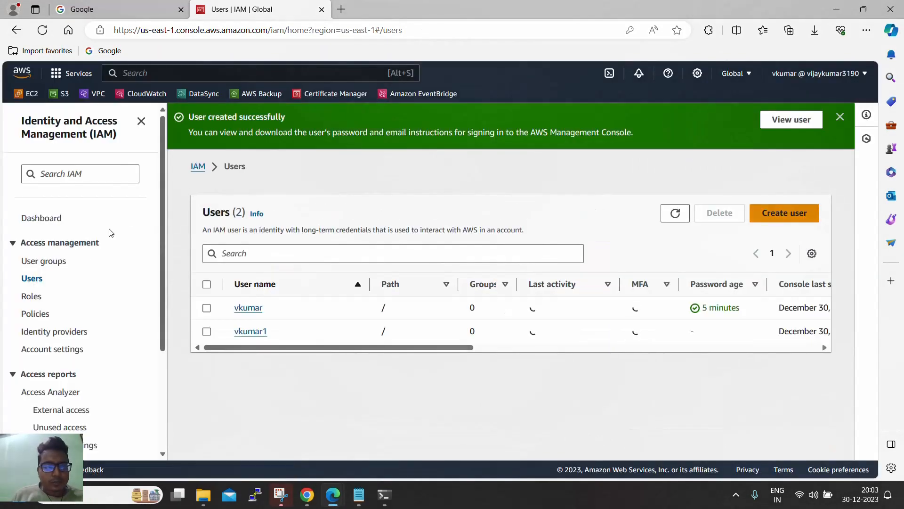
{"action": "left_click", "coordinate": [42, 262]}
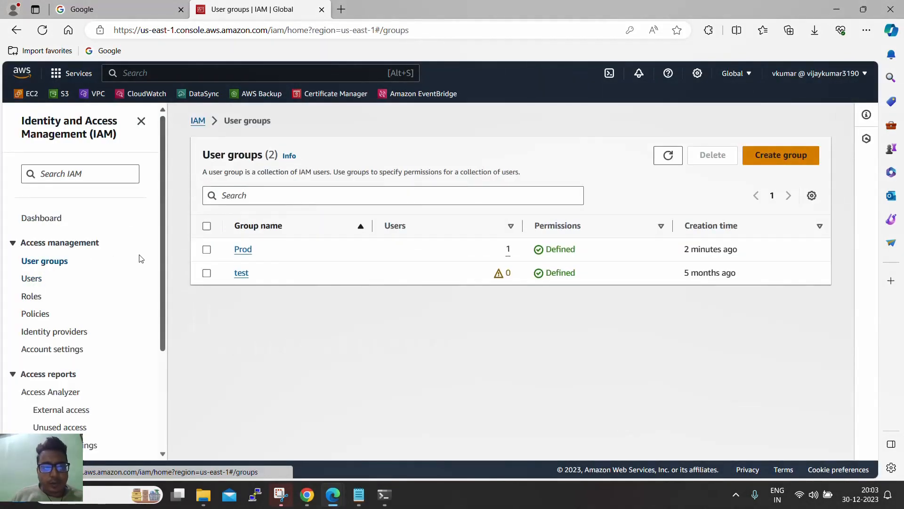
{"action": "left_click", "coordinate": [35, 282]}
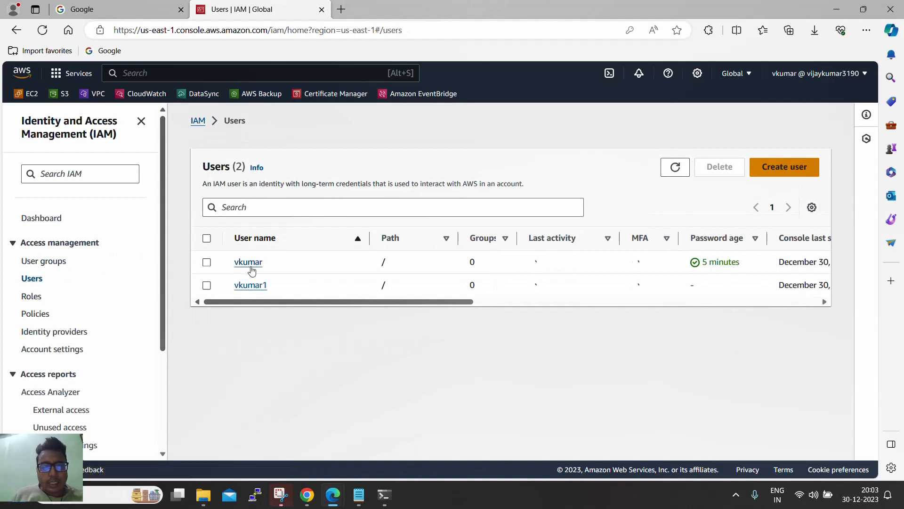
{"action": "left_click", "coordinate": [250, 285]}
{"action": "scroll", "coordinate": [405, 344], "scroll_direction": "down", "scroll_amount": 1}
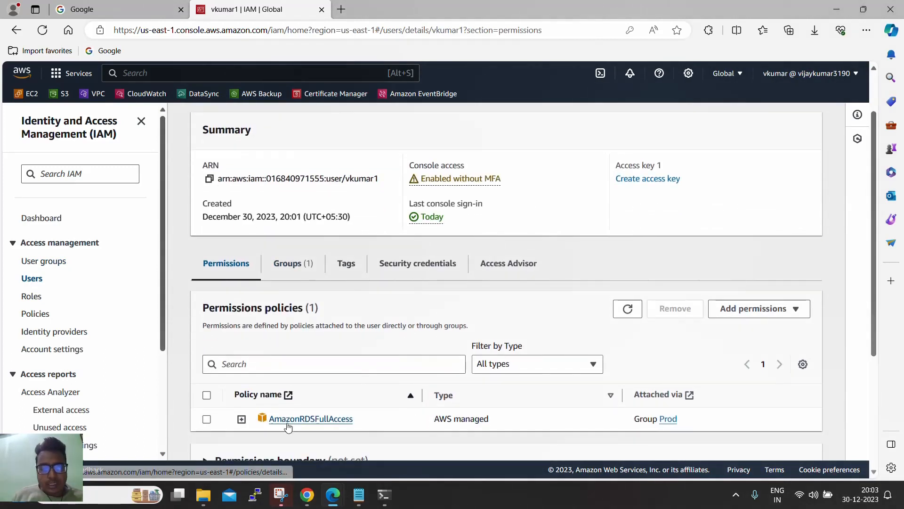
{"action": "left_click_drag", "start_coordinate": [363, 421], "coordinate": [281, 420]}
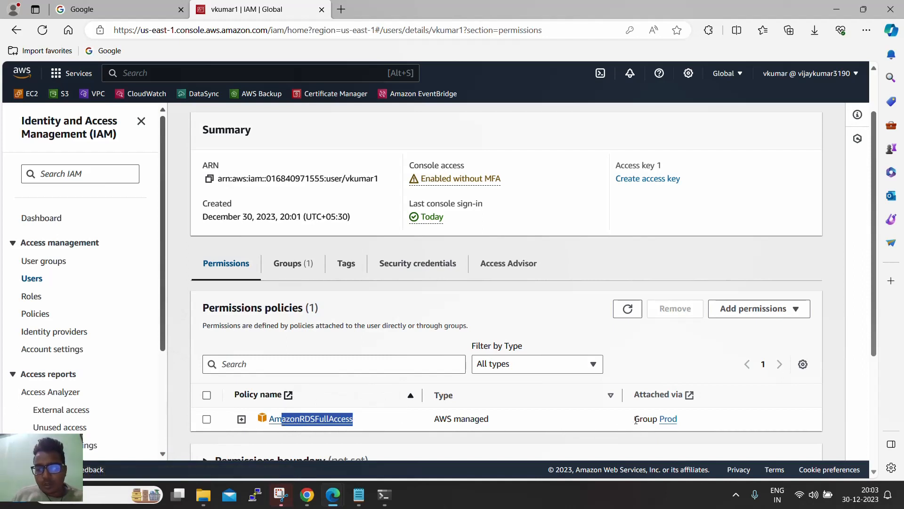
{"action": "left_click_drag", "start_coordinate": [635, 420], "coordinate": [677, 421]}
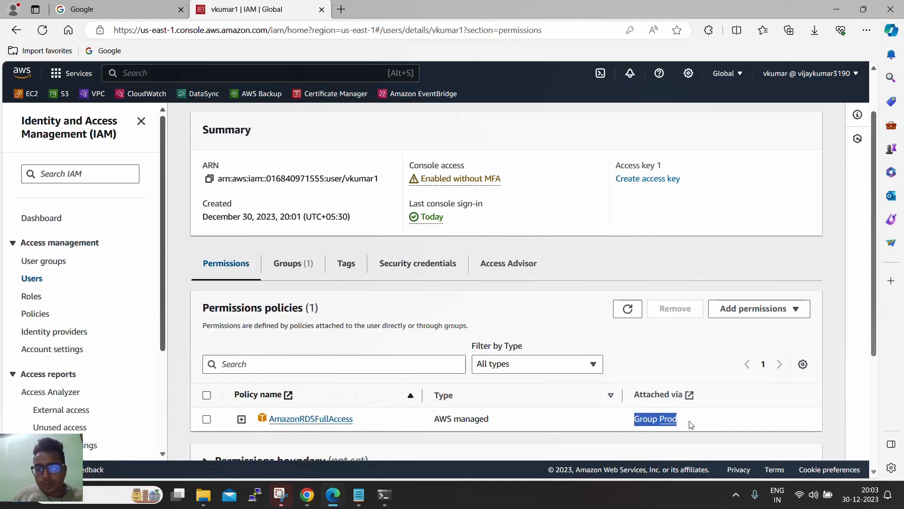
Step: Look at vkumar1's add-permissions options, then open the Prod group's details
{"action": "left_click", "coordinate": [760, 316]}
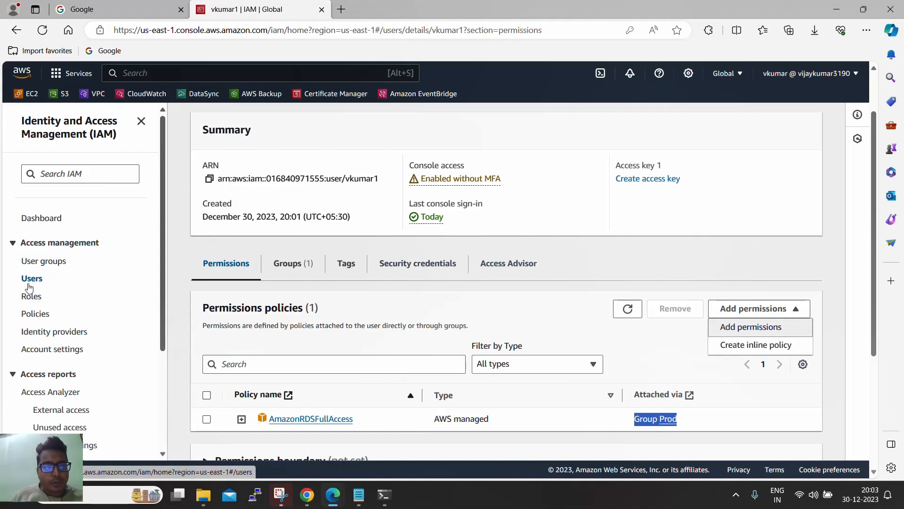
{"action": "left_click", "coordinate": [47, 263]}
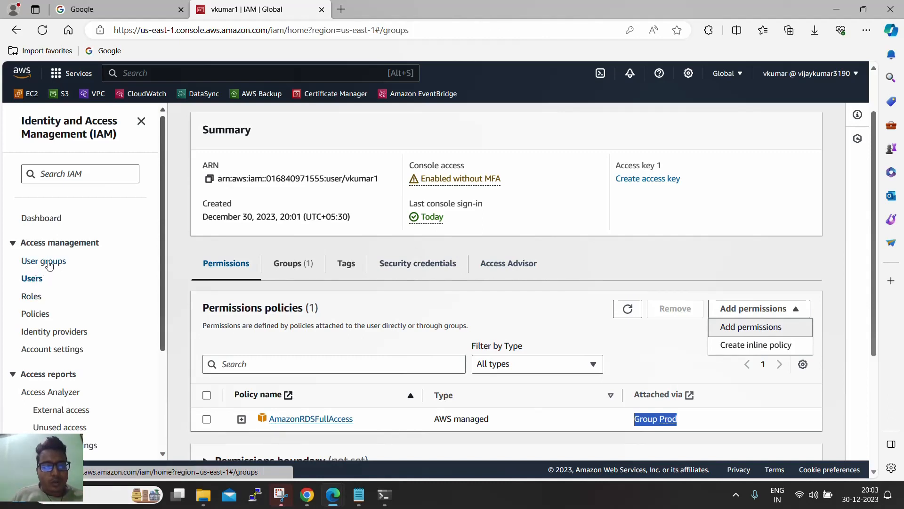
{"action": "left_click", "coordinate": [242, 251]}
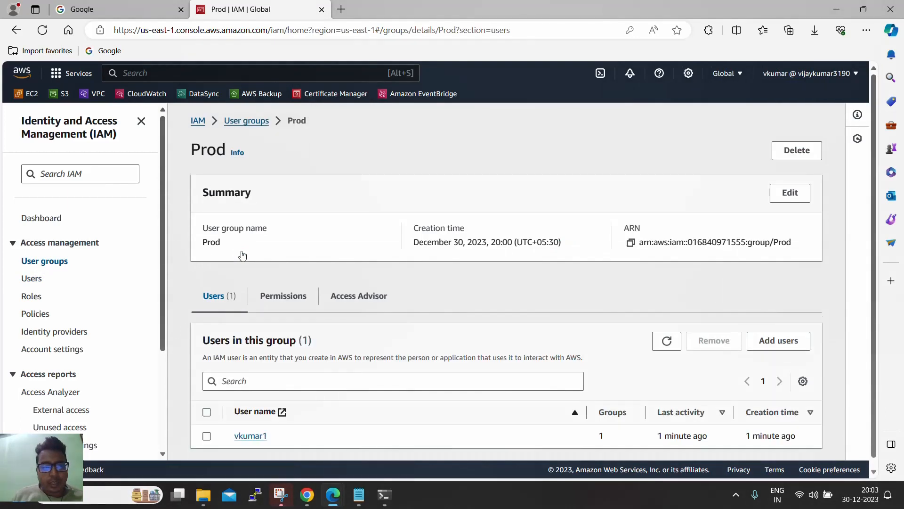
{"action": "scroll", "coordinate": [327, 295], "scroll_direction": "down", "scroll_amount": 1}
Step: Attach AmazonEC2FullAccess to Prod via an 'ec2fu' search, confirming both full-access policies are listed
{"action": "left_click", "coordinate": [300, 293]}
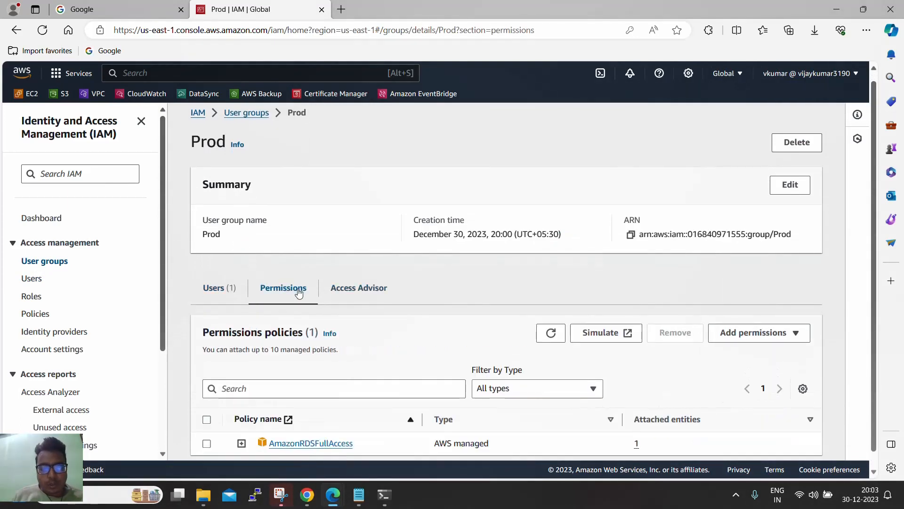
{"action": "scroll", "coordinate": [299, 290], "scroll_direction": "down", "scroll_amount": 1}
{"action": "left_click", "coordinate": [742, 318]}
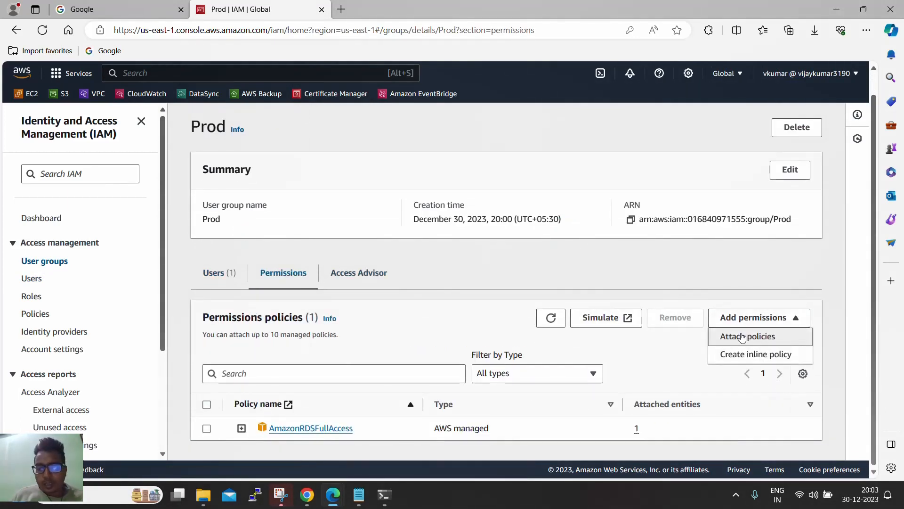
{"action": "left_click", "coordinate": [741, 336]}
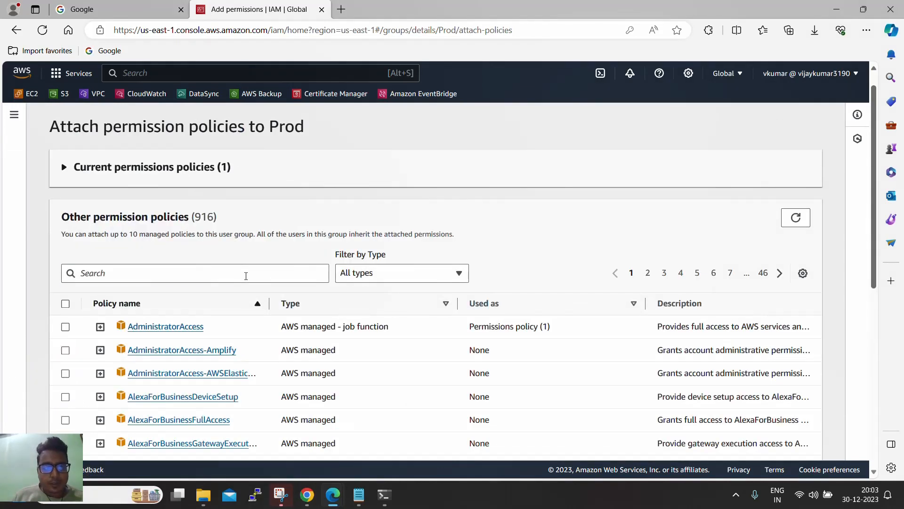
{"action": "left_click", "coordinate": [246, 275]}
{"action": "type", "text": "ec2fu"}
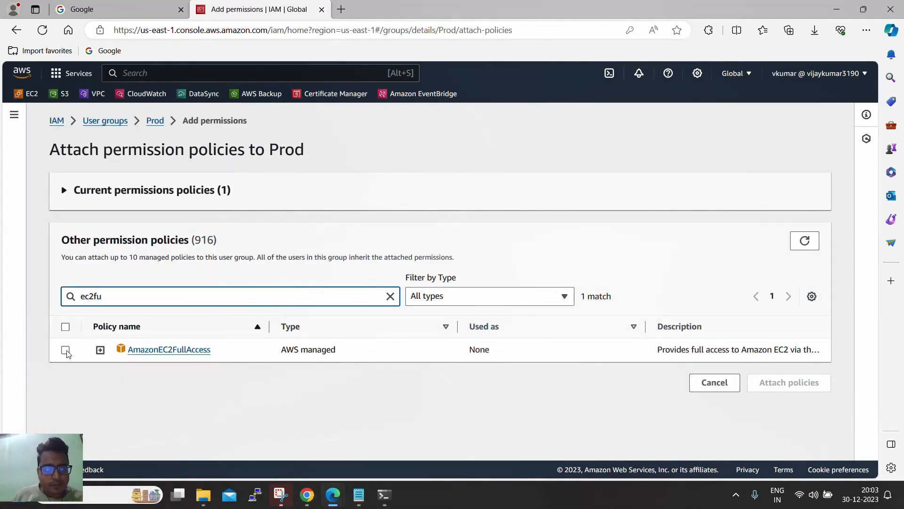
{"action": "left_click", "coordinate": [66, 350]}
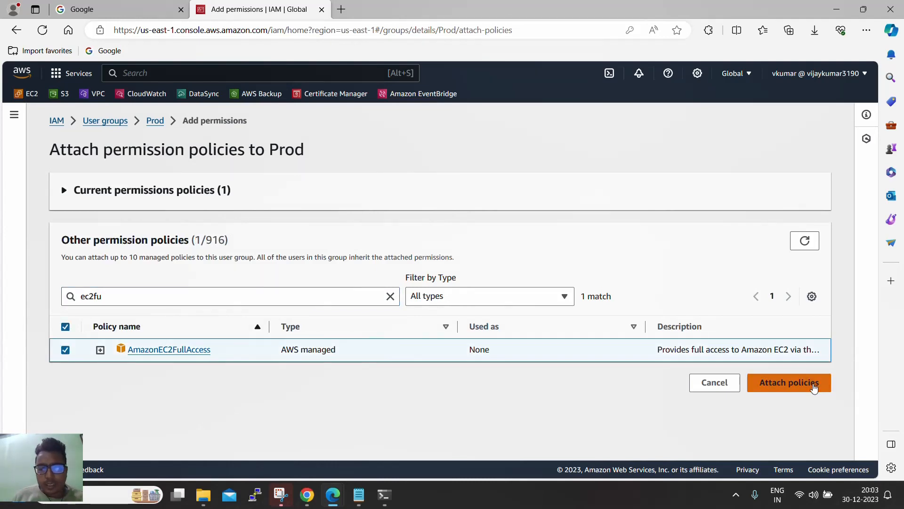
{"action": "left_click", "coordinate": [814, 383]}
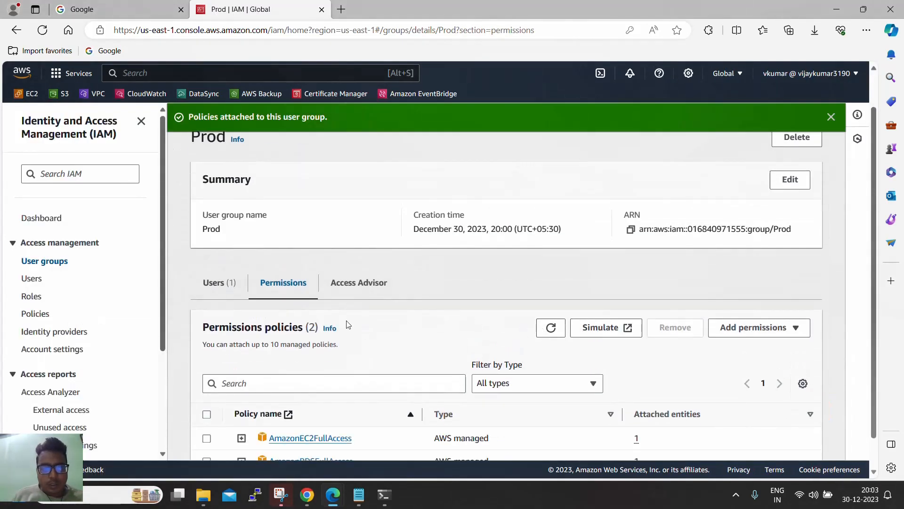
{"action": "scroll", "coordinate": [349, 425], "scroll_direction": "down", "scroll_amount": 2}
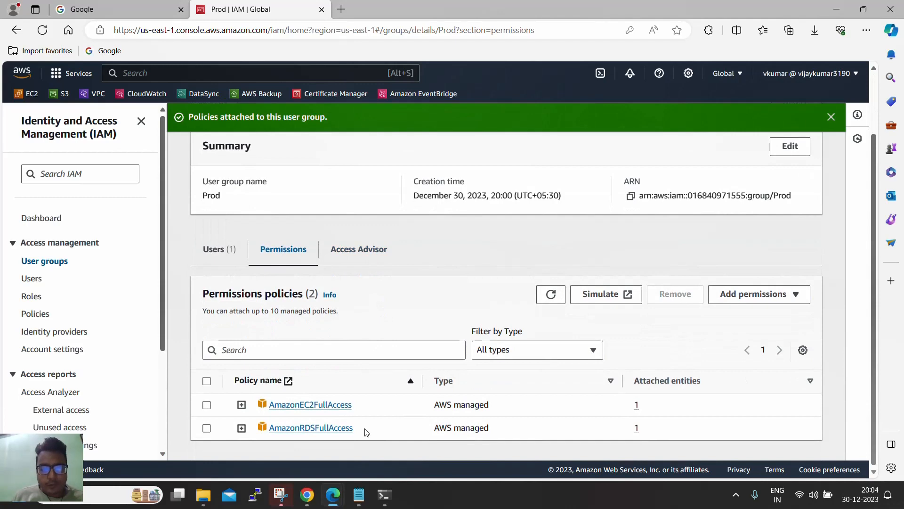
{"action": "left_click_drag", "start_coordinate": [365, 432], "coordinate": [58, 279]}
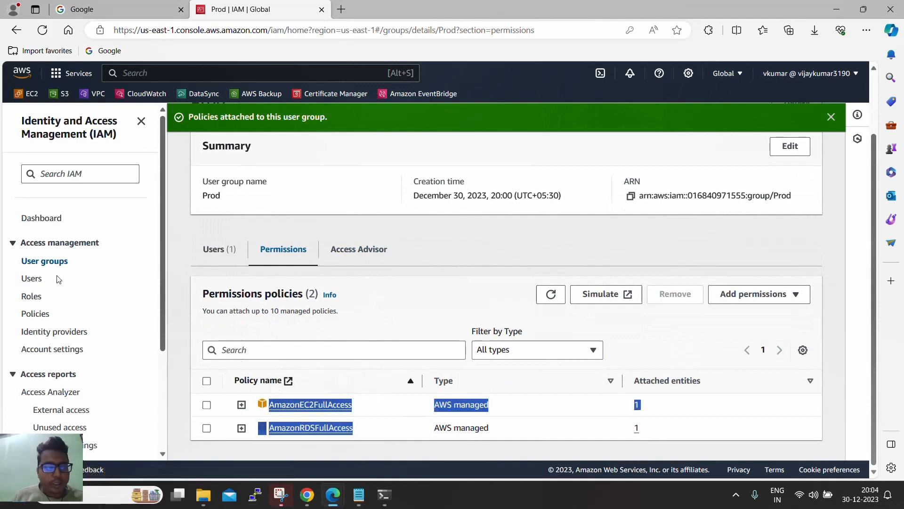
{"action": "left_click", "coordinate": [32, 278]}
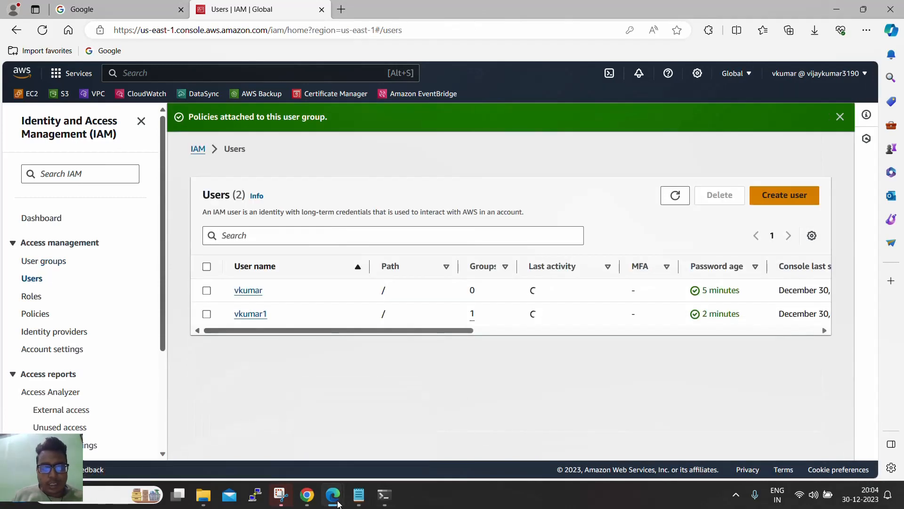
{"action": "mouse_move", "coordinate": [338, 503]}
{"action": "left_click", "coordinate": [396, 424]}
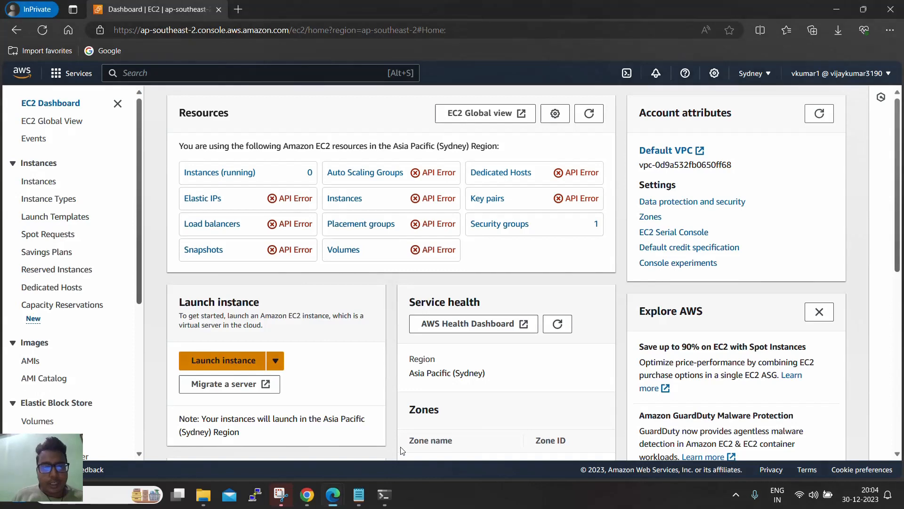
{"action": "left_click", "coordinate": [43, 30]}
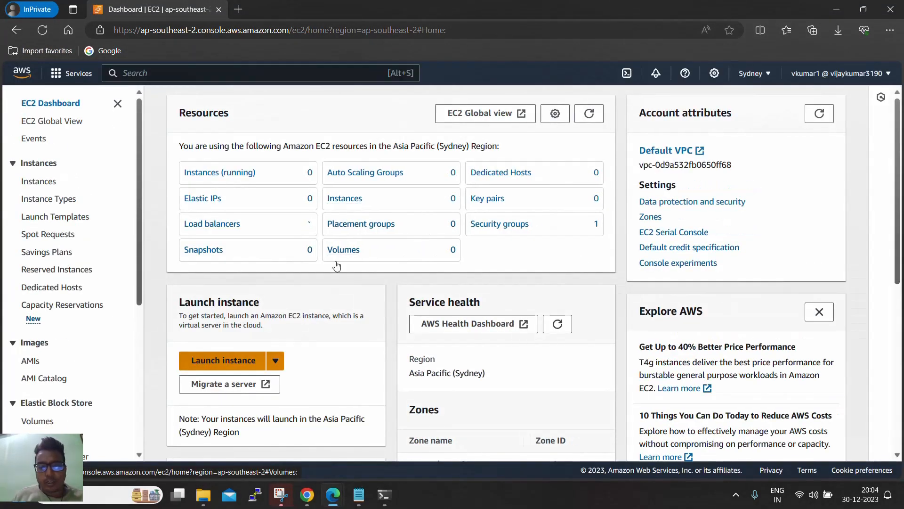
{"action": "left_click", "coordinate": [215, 174]}
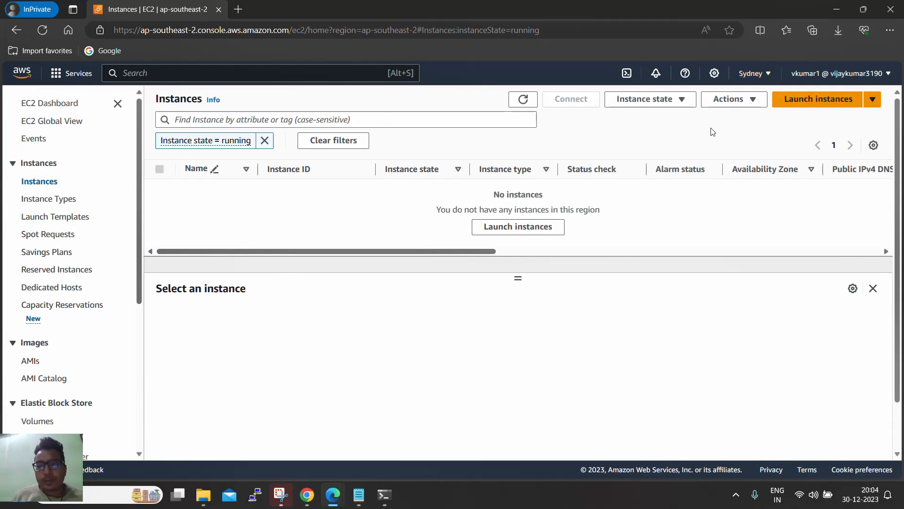
{"action": "left_click", "coordinate": [837, 10]}
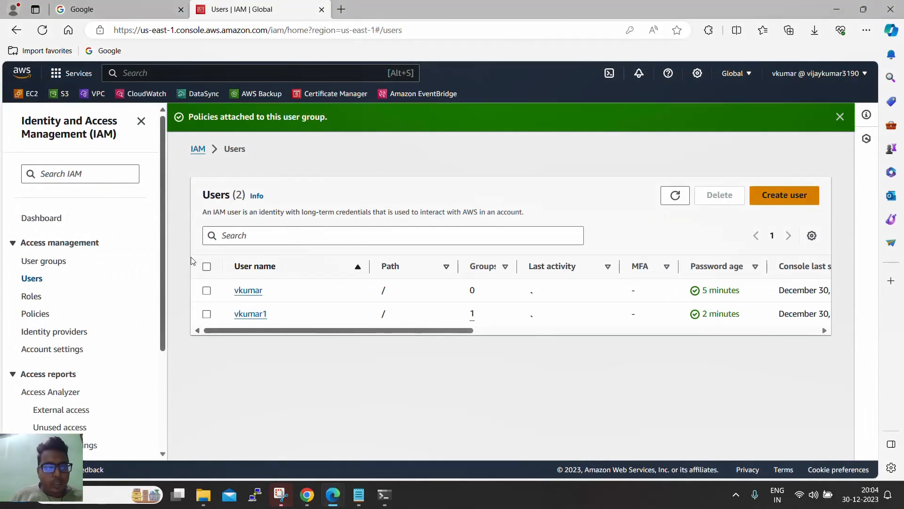
Step: Show the IAM Roles page with its 12 roles and their trusted services
{"action": "left_click", "coordinate": [34, 299]}
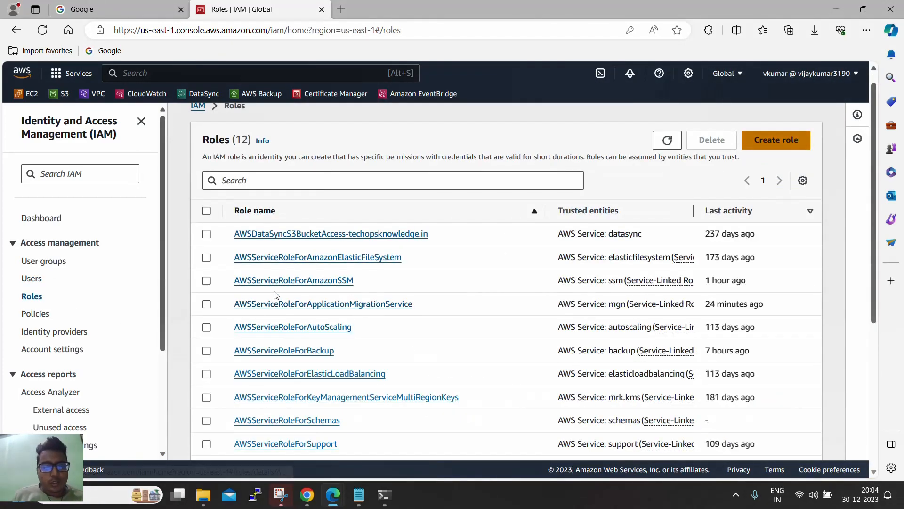
{"action": "scroll", "coordinate": [405, 268], "scroll_direction": "up", "scroll_amount": 1}
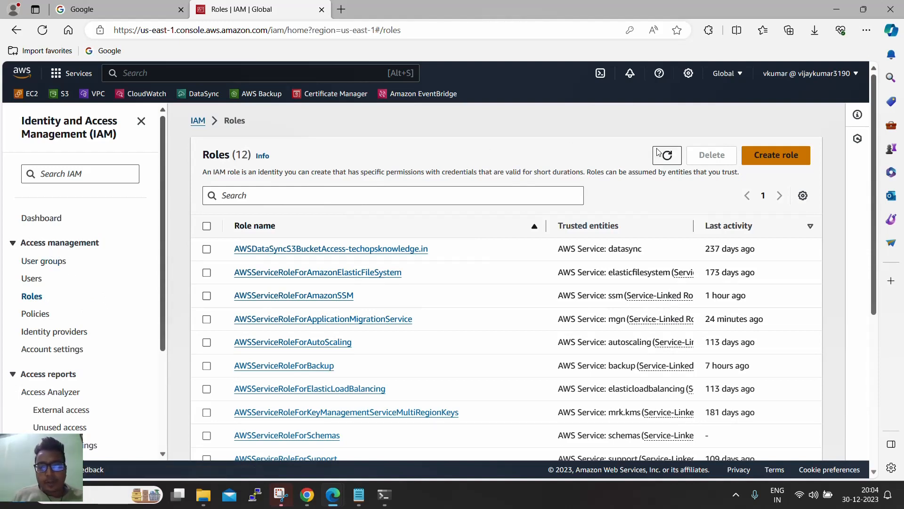
Step: Start creating a new role and highlight the AWS service trusted-entity description
{"action": "left_click", "coordinate": [778, 160]}
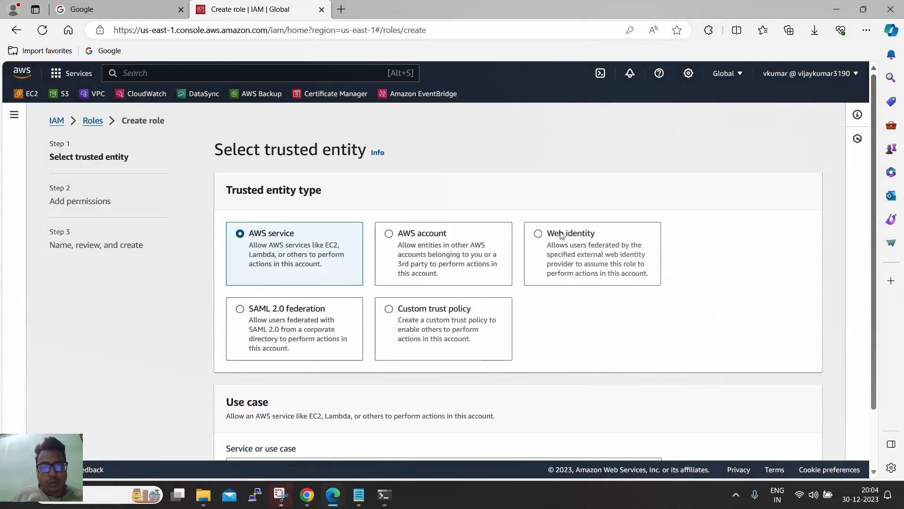
{"action": "scroll", "coordinate": [615, 297], "scroll_direction": "down", "scroll_amount": 2}
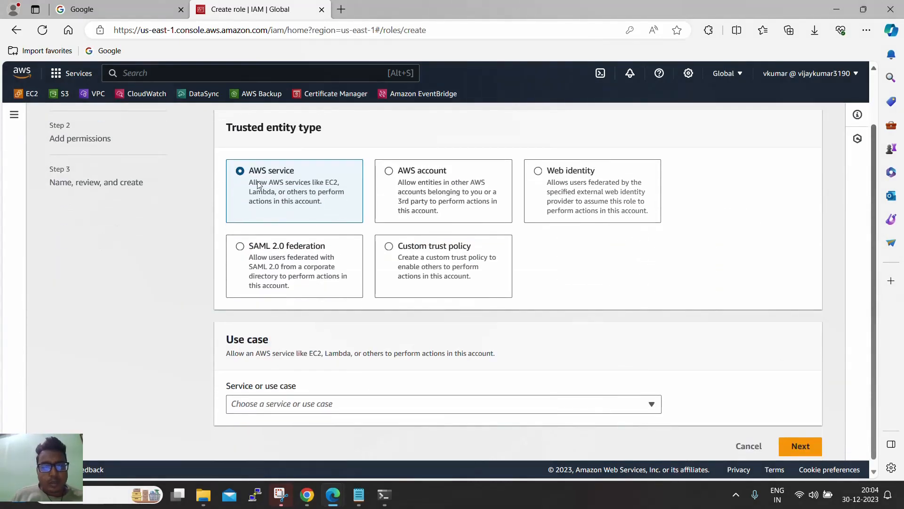
{"action": "left_click_drag", "start_coordinate": [252, 187], "coordinate": [320, 205]}
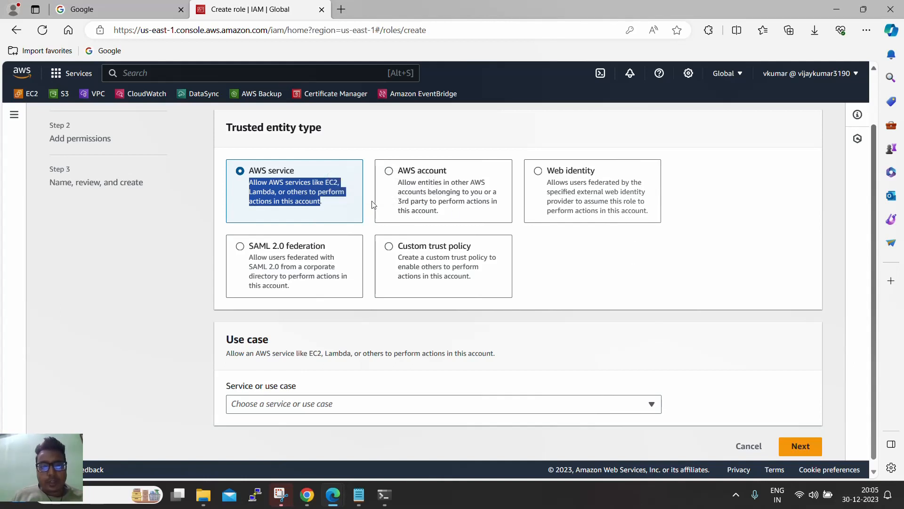
Step: Try the AWS account, web identity, SAML 2.0, custom policy and AWS service entity types, then cancel
{"action": "left_click", "coordinate": [434, 195]}
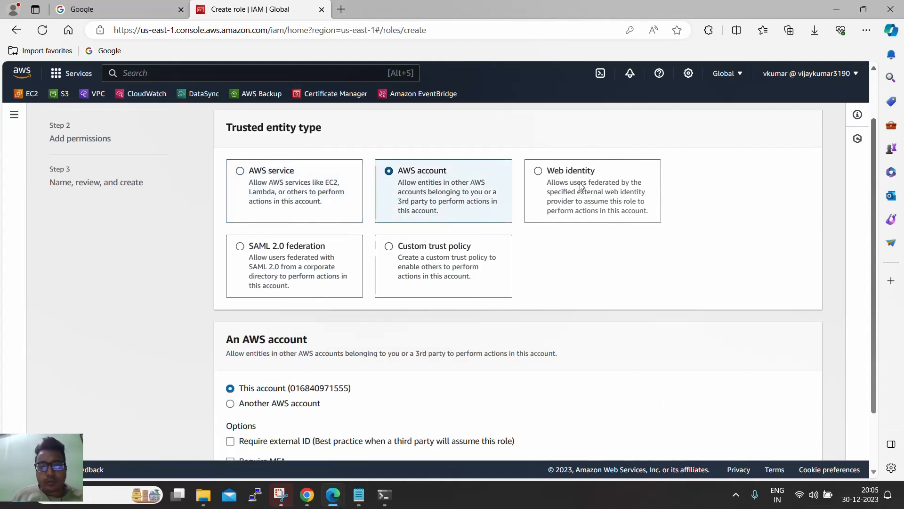
{"action": "left_click", "coordinate": [566, 187]}
{"action": "left_click", "coordinate": [311, 268]}
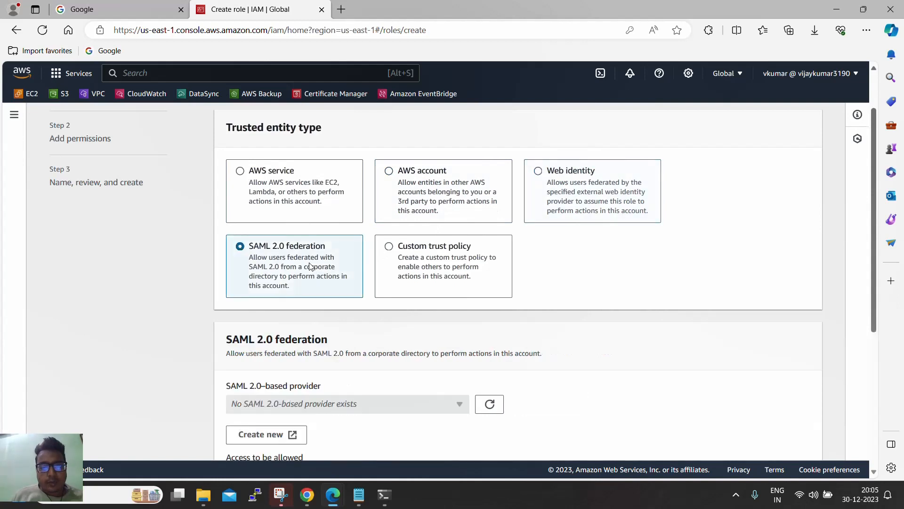
{"action": "left_click", "coordinate": [458, 258]}
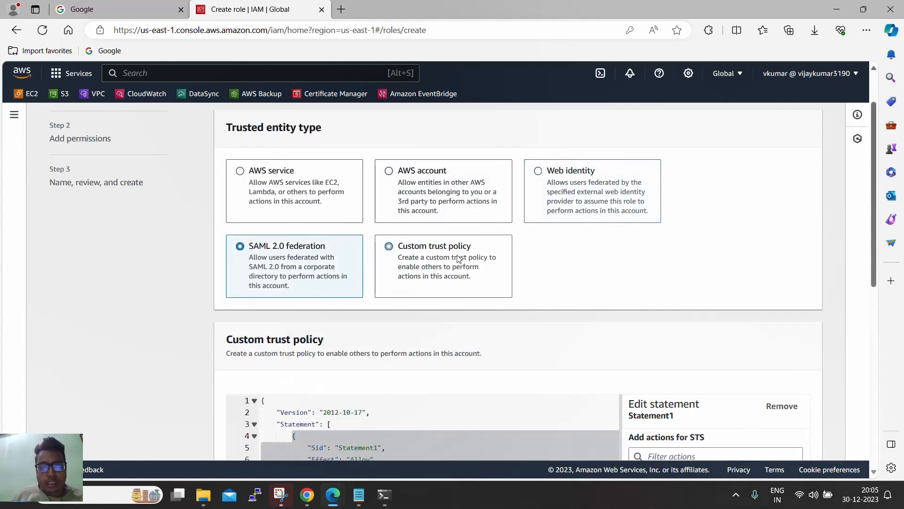
{"action": "left_click", "coordinate": [307, 207]}
{"action": "scroll", "coordinate": [307, 204], "scroll_direction": "up", "scroll_amount": 1}
{"action": "scroll", "coordinate": [460, 315], "scroll_direction": "down", "scroll_amount": 1}
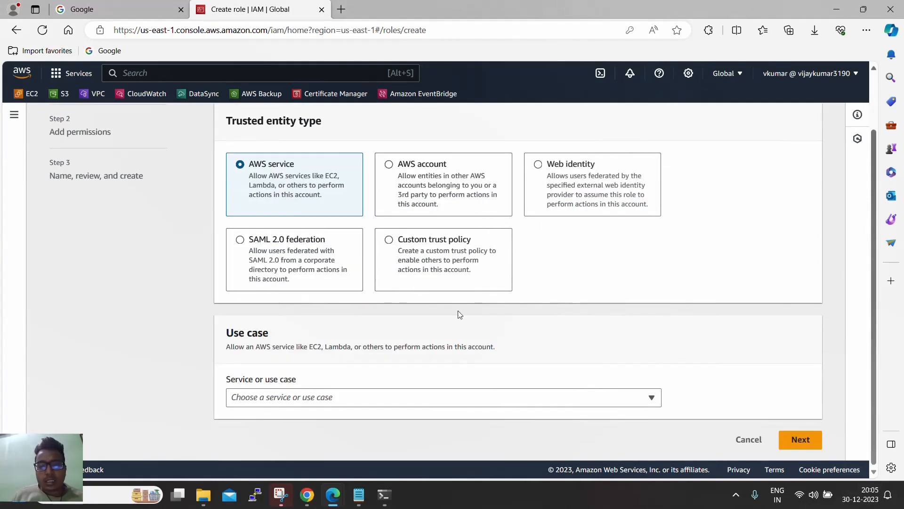
{"action": "left_click", "coordinate": [748, 439]}
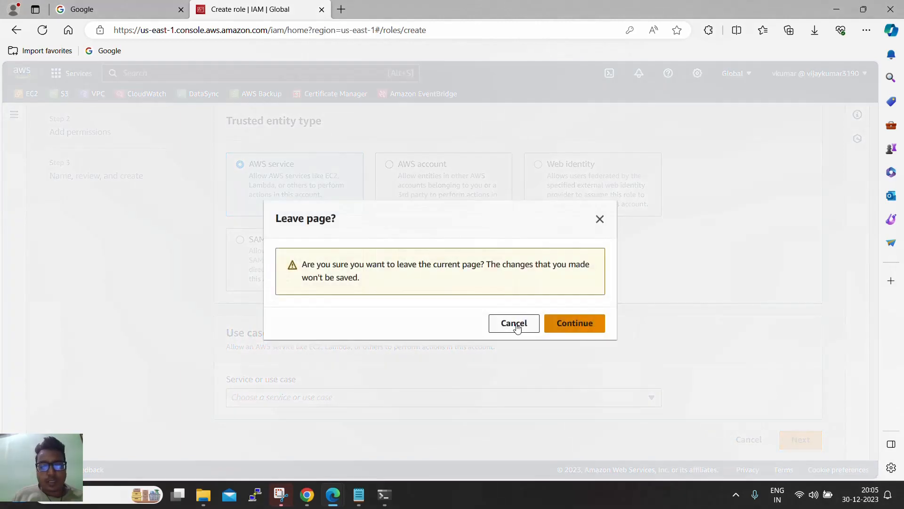
Step: Discard the unsaved role, then view the User groups list and the Users list
{"action": "left_click", "coordinate": [568, 327]}
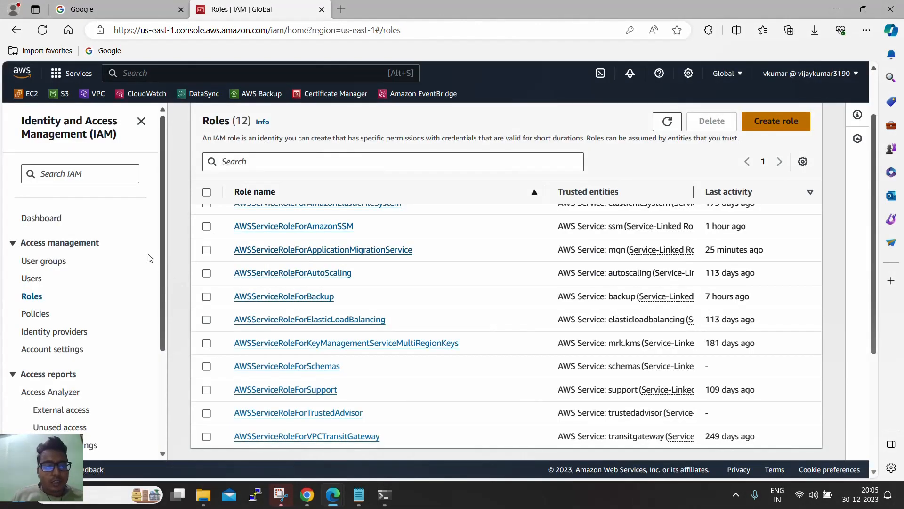
{"action": "left_click", "coordinate": [56, 265]}
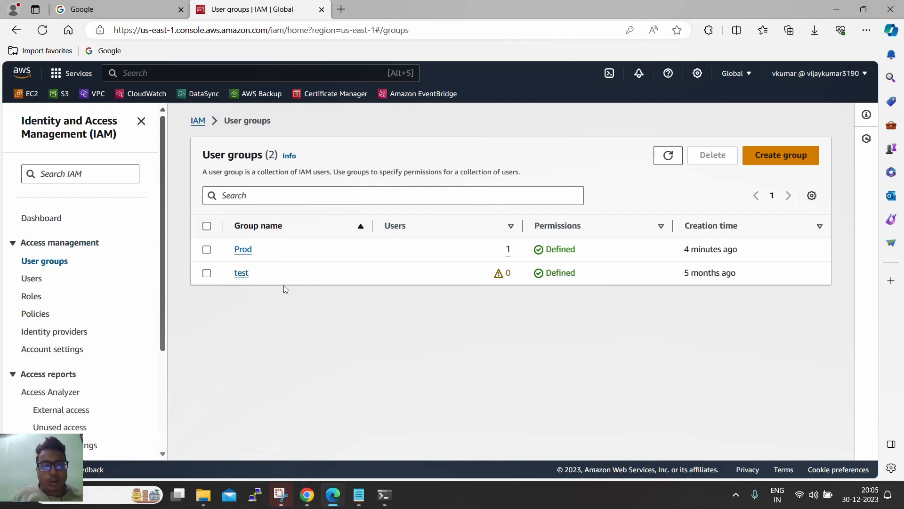
{"action": "left_click", "coordinate": [29, 279]}
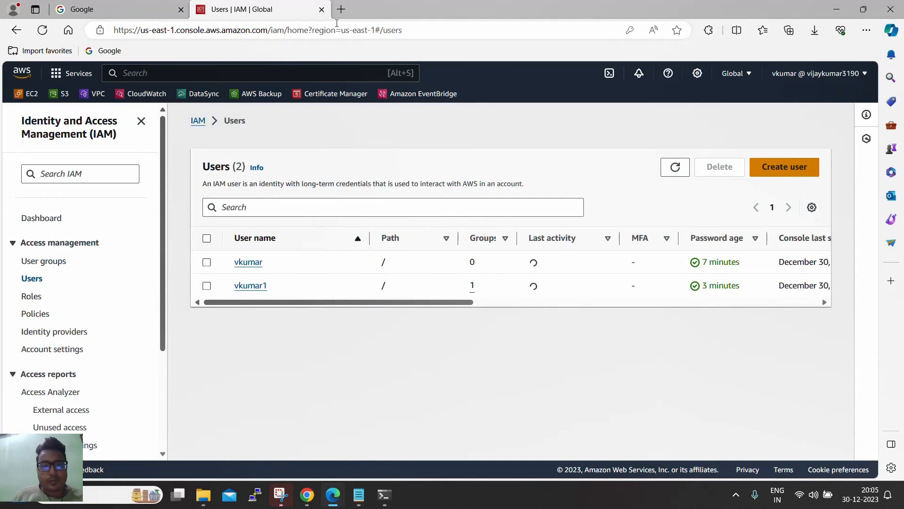
Step: Google 'how many groups we can attach with iam use', mark the up-to-10-groups answer, and return to IAM
{"action": "left_click", "coordinate": [341, 10]}
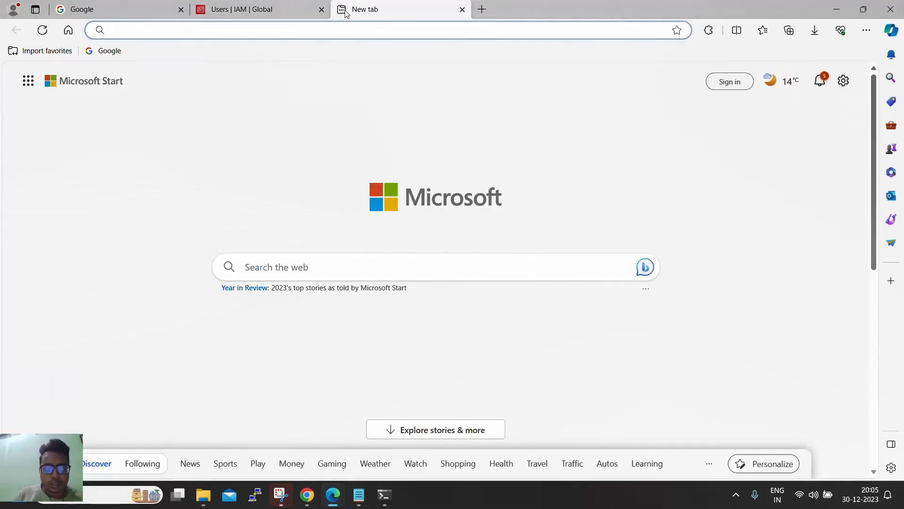
{"action": "type", "text": "g"}
{"action": "key", "text": "Return"}
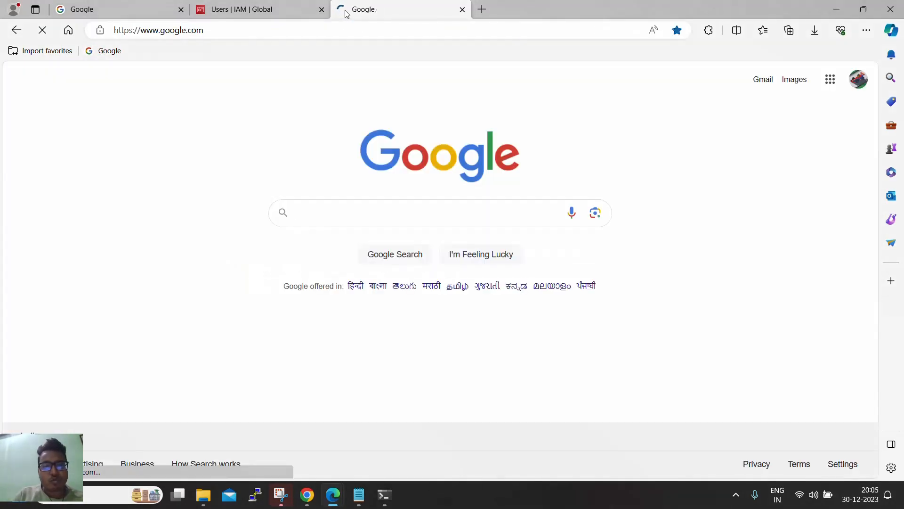
{"action": "type", "text": "how many g"}
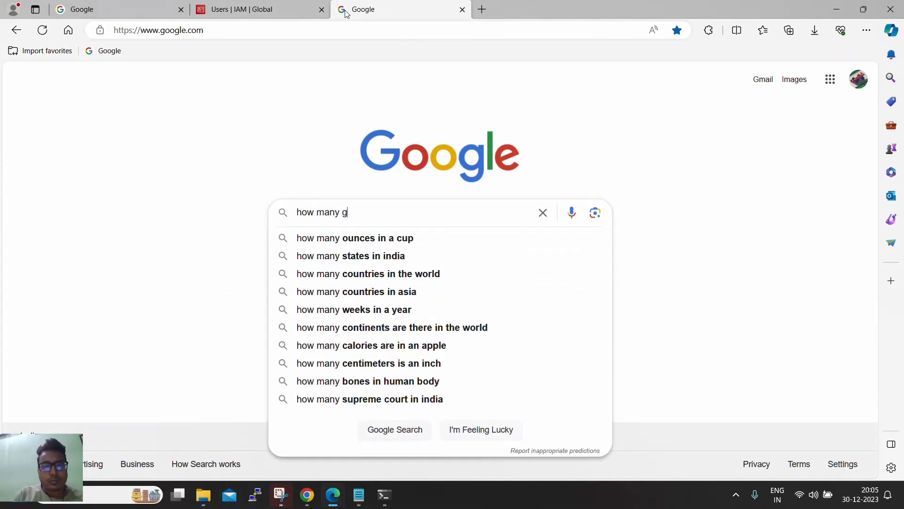
{"action": "type", "text": "roups we "}
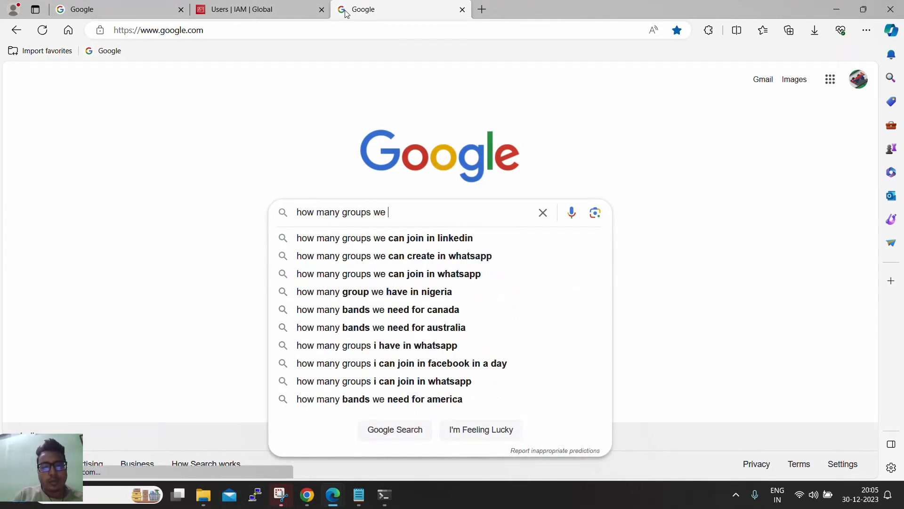
{"action": "type", "text": "can attache"}
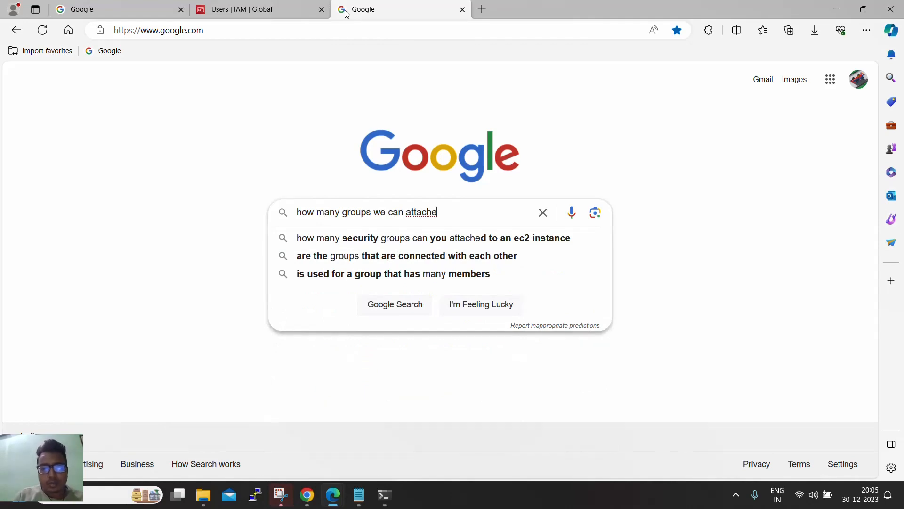
{"action": "key", "text": "BackSpace"}
{"action": "type", "text": "with ec"}
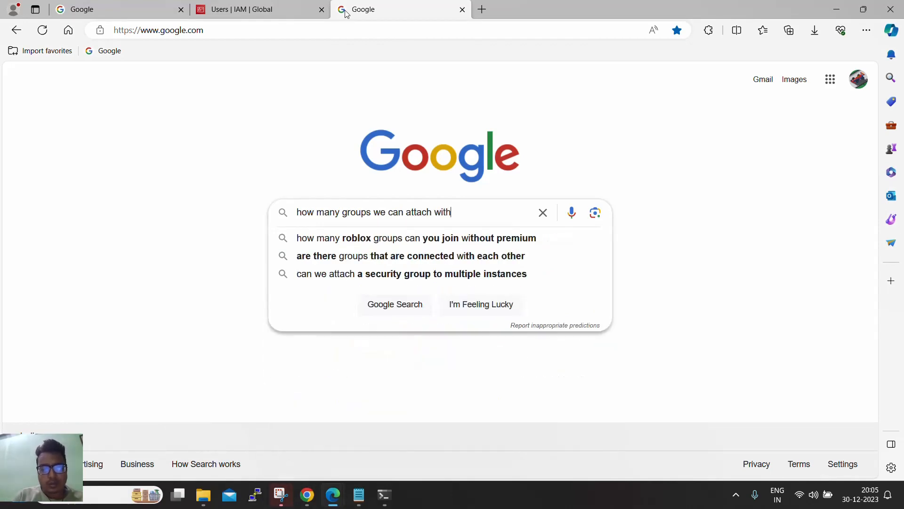
{"action": "key", "text": "BackSpace"}
{"action": "key", "text": "BackSpace"}
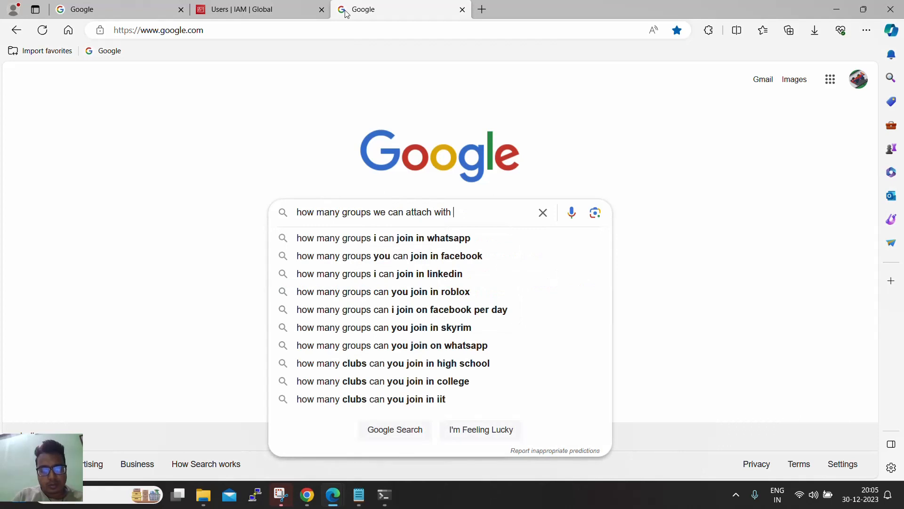
{"action": "type", "text": "iam use"}
{"action": "key", "text": "Return"}
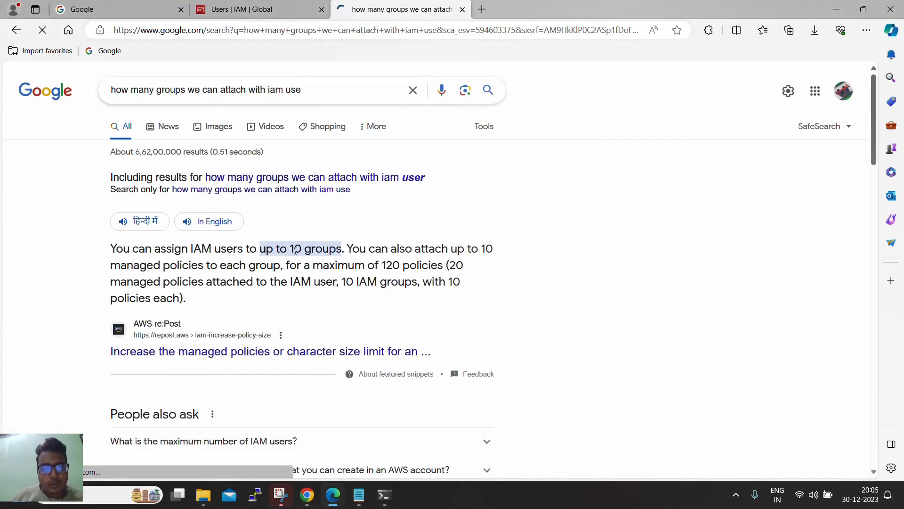
{"action": "left_click_drag", "start_coordinate": [114, 251], "coordinate": [341, 253]}
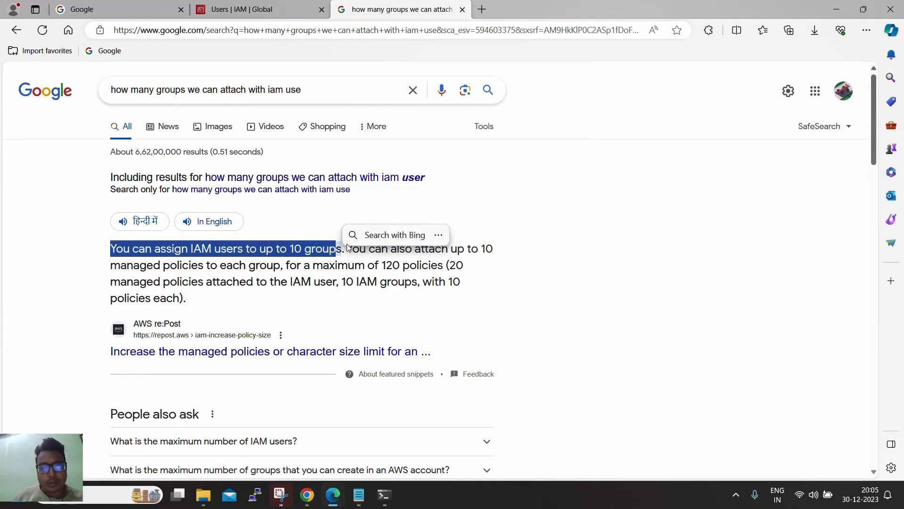
{"action": "left_click", "coordinate": [273, 9]}
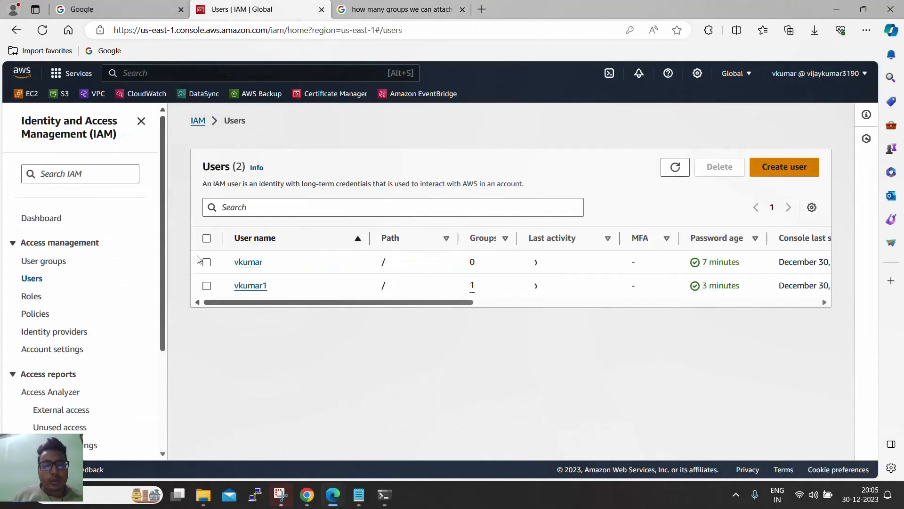
{"action": "left_click", "coordinate": [250, 286]}
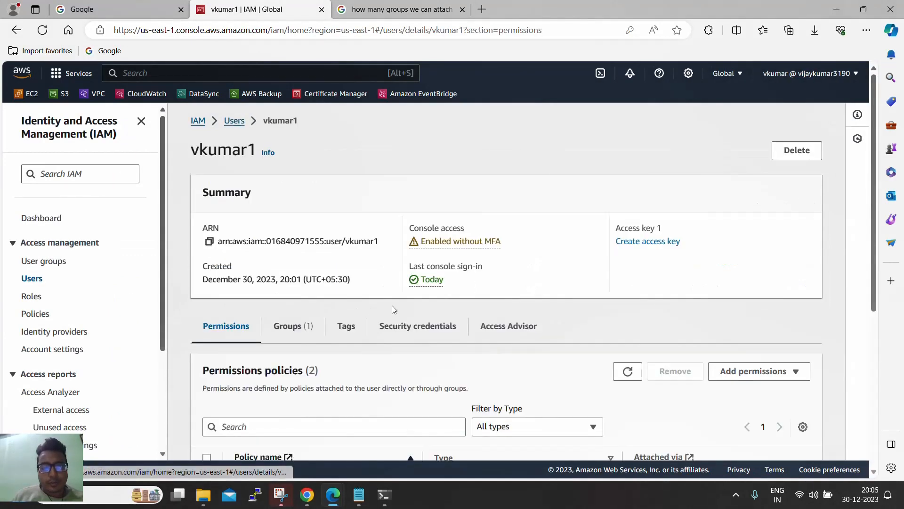
{"action": "scroll", "coordinate": [391, 305], "scroll_direction": "down", "scroll_amount": 4}
{"action": "left_click", "coordinate": [306, 139]}
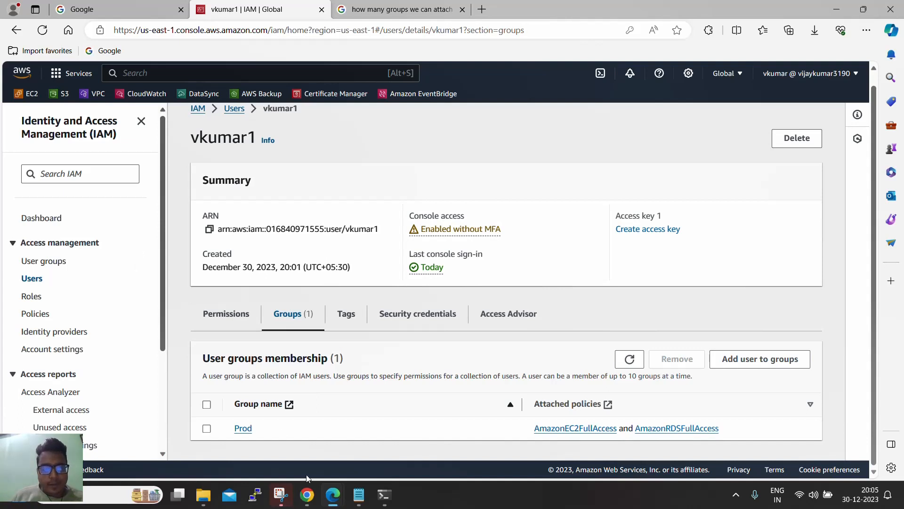
{"action": "mouse_move", "coordinate": [306, 498]}
{"action": "left_click", "coordinate": [198, 109]}
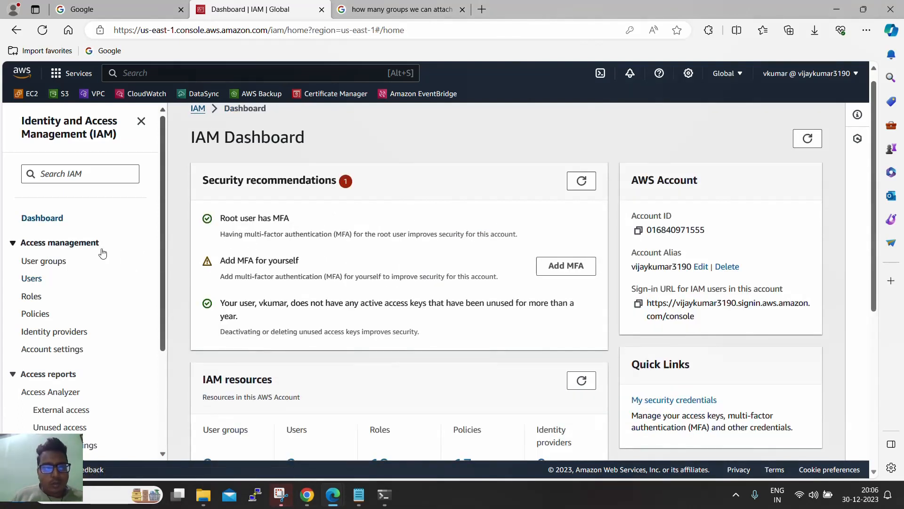
Step: Open the groupless admin user's Security credentials, showing no MFA devices or access keys
{"action": "left_click", "coordinate": [32, 280]}
{"action": "left_click", "coordinate": [255, 263]}
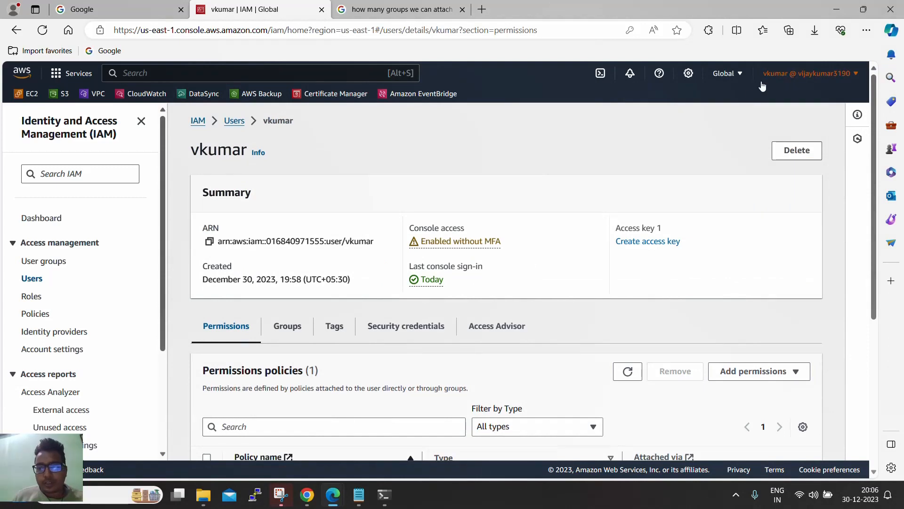
{"action": "scroll", "coordinate": [448, 193], "scroll_direction": "down", "scroll_amount": 1}
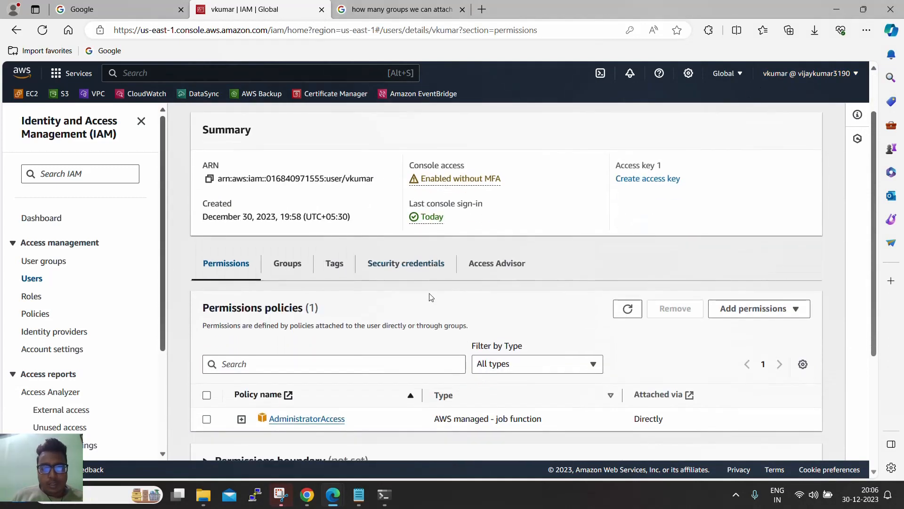
{"action": "left_click", "coordinate": [397, 264]}
{"action": "scroll", "coordinate": [389, 242], "scroll_direction": "down", "scroll_amount": 3}
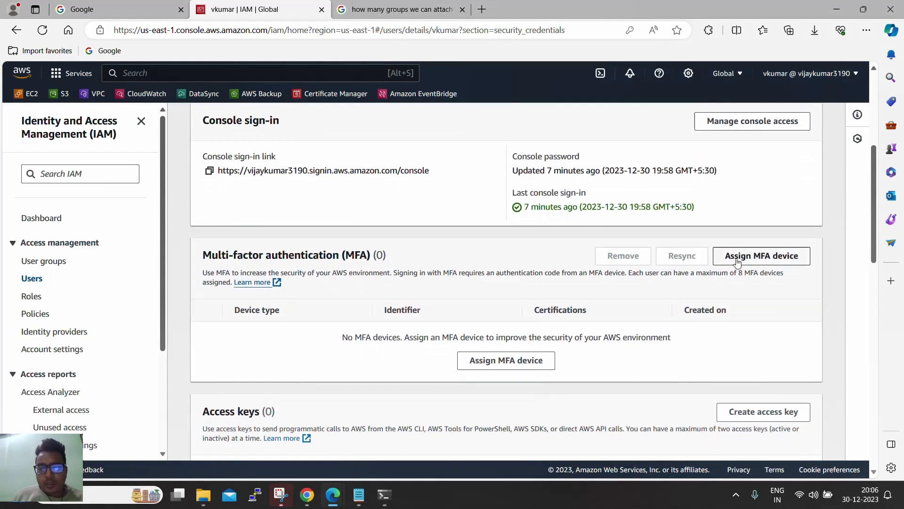
{"action": "left_click", "coordinate": [739, 259]}
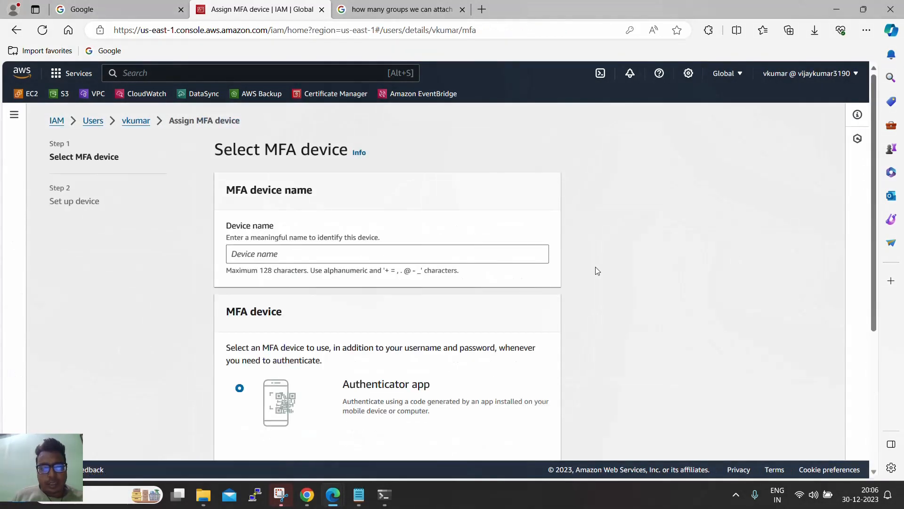
{"action": "left_click", "coordinate": [386, 251]}
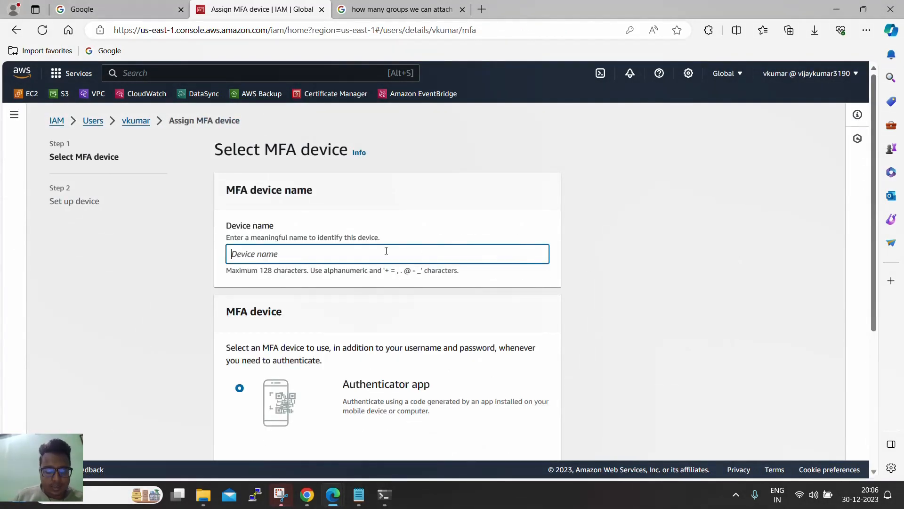
{"action": "type", "text": "vkumar"}
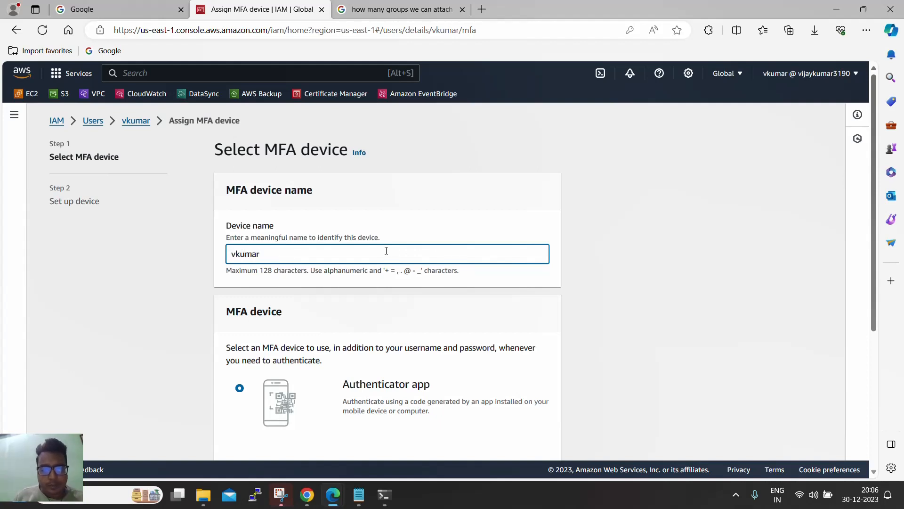
{"action": "scroll", "coordinate": [329, 307], "scroll_direction": "down", "scroll_amount": 5}
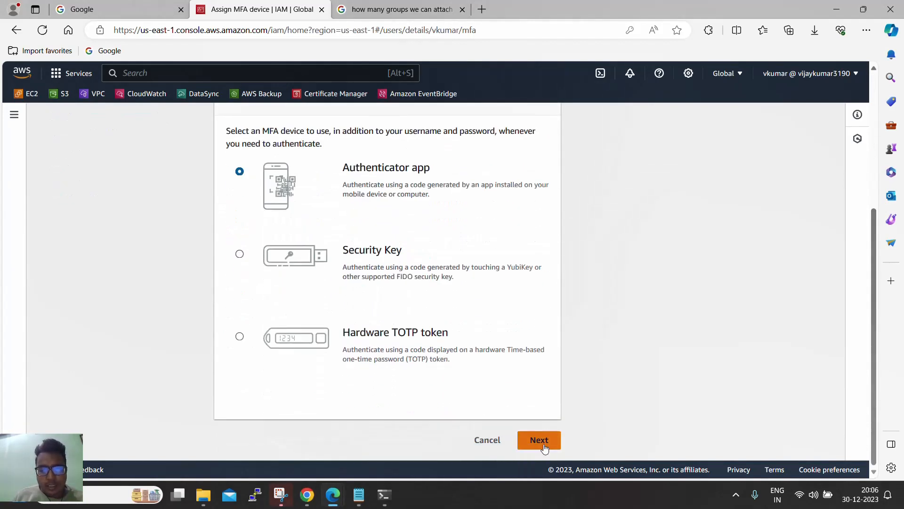
{"action": "left_click", "coordinate": [539, 440]}
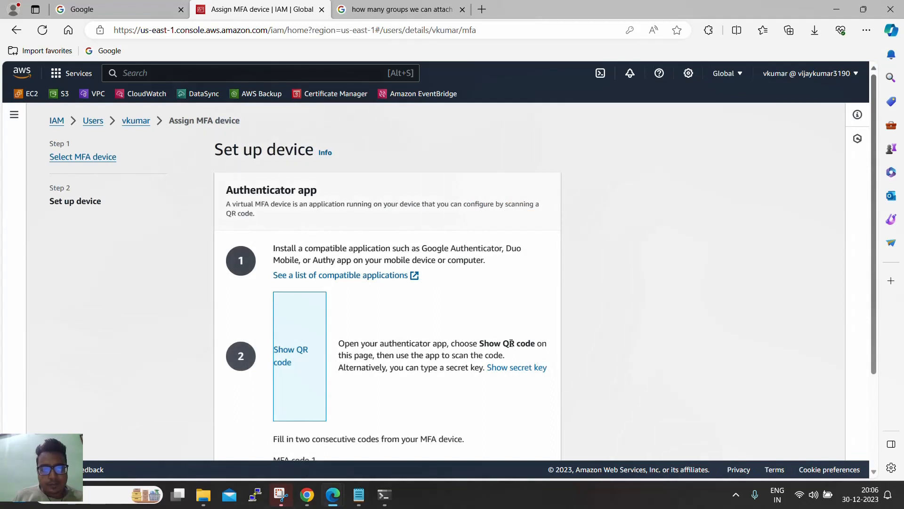
{"action": "scroll", "coordinate": [512, 343], "scroll_direction": "down", "scroll_amount": 1}
{"action": "left_click", "coordinate": [296, 295]}
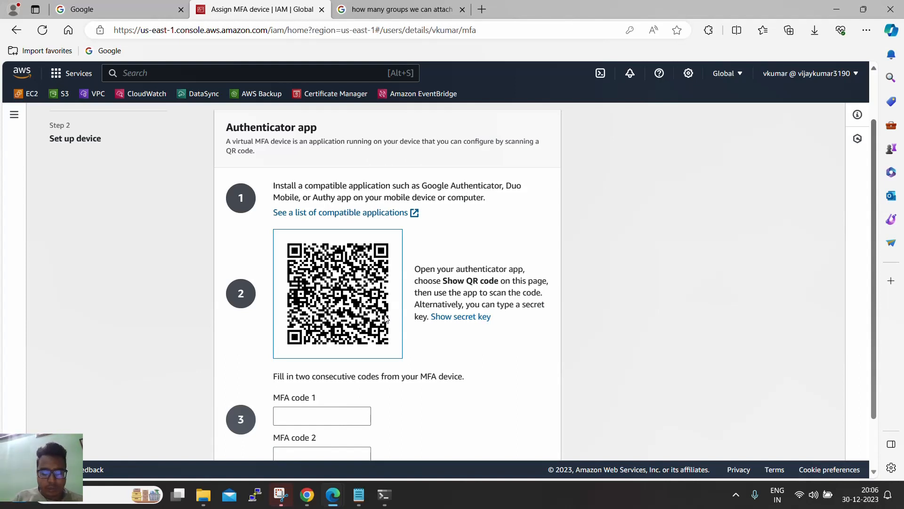
Step: Enter both consecutive authenticator-app codes and submit them with Add MFA
{"action": "left_click", "coordinate": [343, 415]}
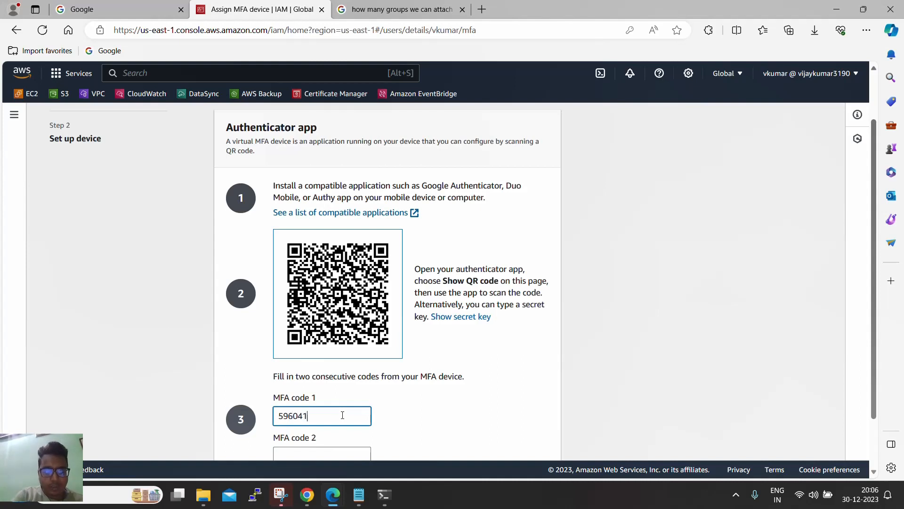
{"action": "scroll", "coordinate": [376, 387], "scroll_direction": "down", "scroll_amount": 1}
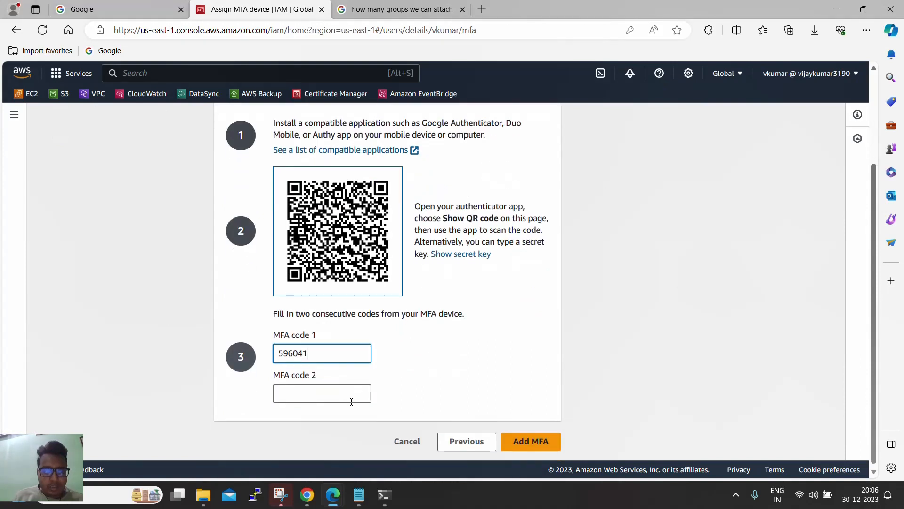
{"action": "left_click", "coordinate": [347, 392]}
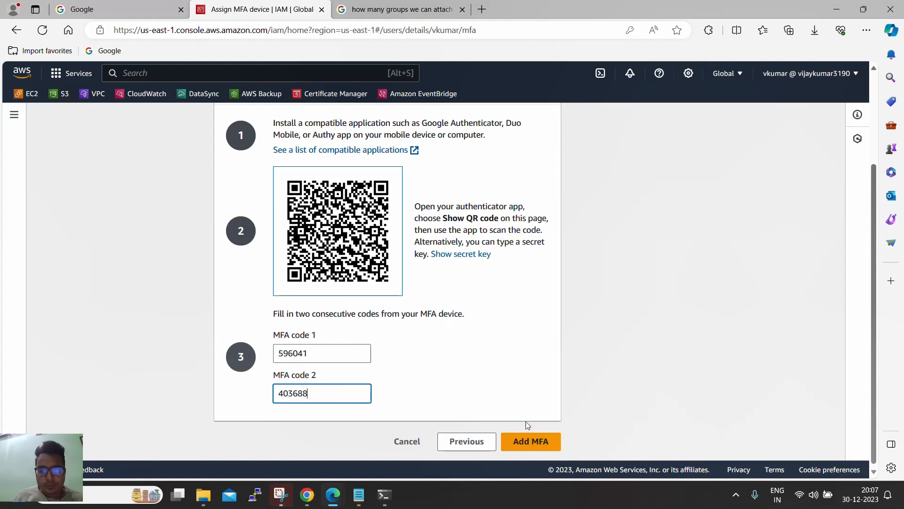
{"action": "left_click", "coordinate": [531, 445]}
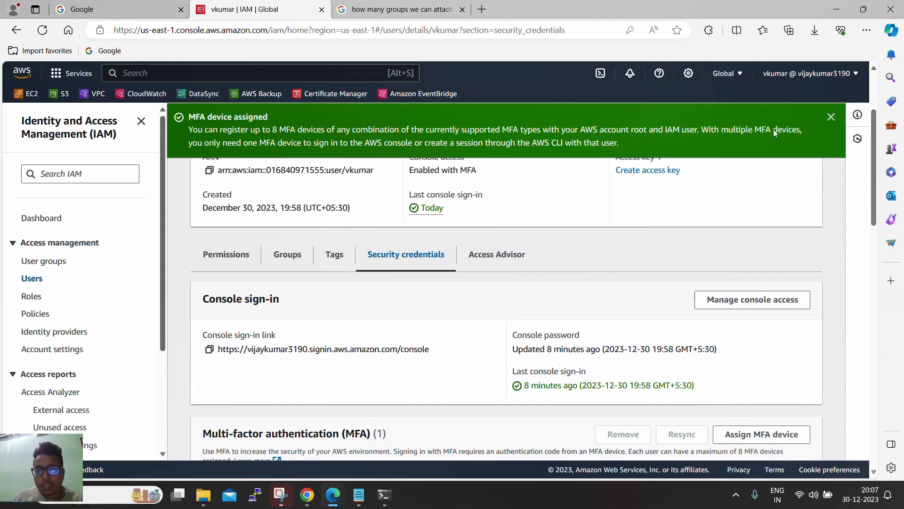
Step: Dismiss the success banner, check the new virtual MFA device, and open the account menu
{"action": "left_click", "coordinate": [831, 117]}
{"action": "scroll", "coordinate": [407, 292], "scroll_direction": "down", "scroll_amount": 3}
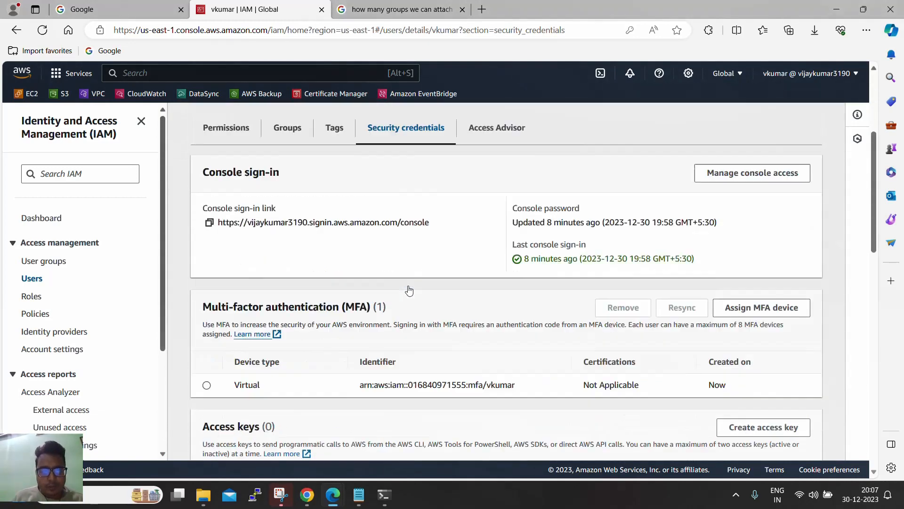
{"action": "left_click", "coordinate": [207, 355]}
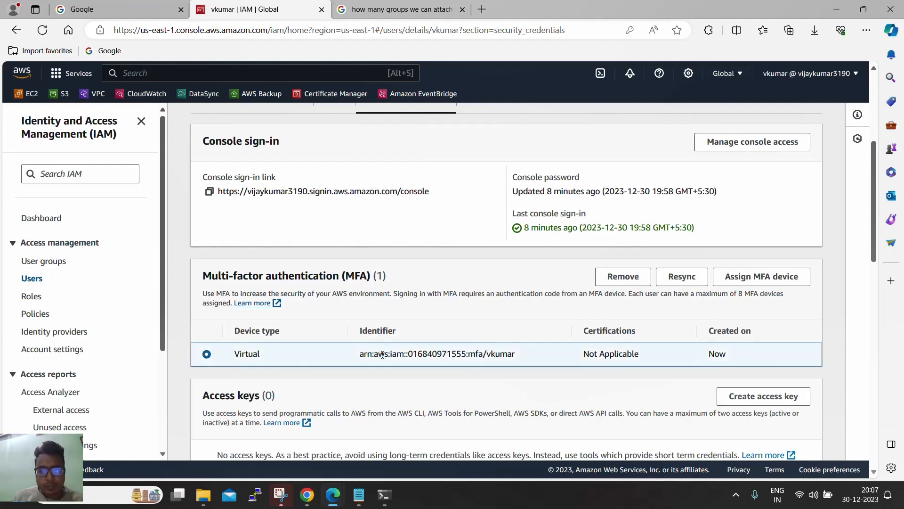
{"action": "scroll", "coordinate": [382, 354], "scroll_direction": "down", "scroll_amount": 2}
{"action": "scroll", "coordinate": [381, 349], "scroll_direction": "up", "scroll_amount": 6}
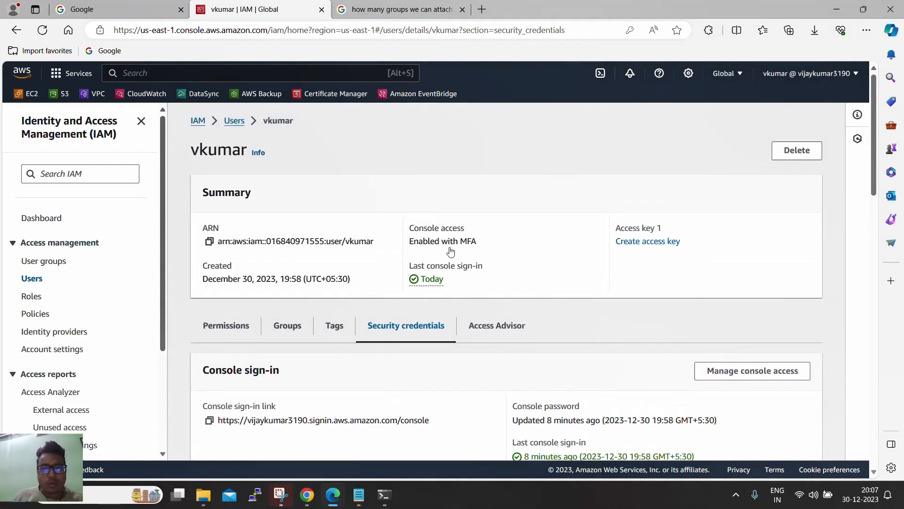
{"action": "left_click", "coordinate": [836, 74]}
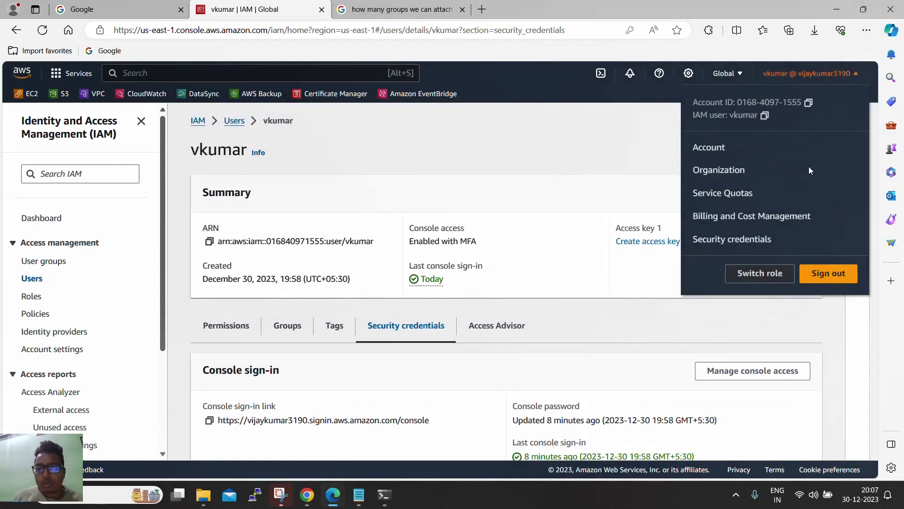
{"action": "left_click", "coordinate": [832, 277]}
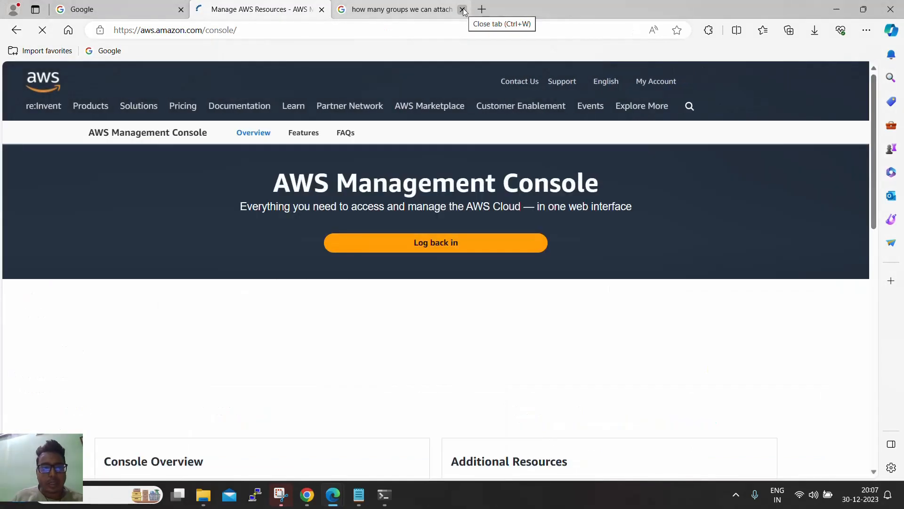
{"action": "left_click", "coordinate": [463, 9]}
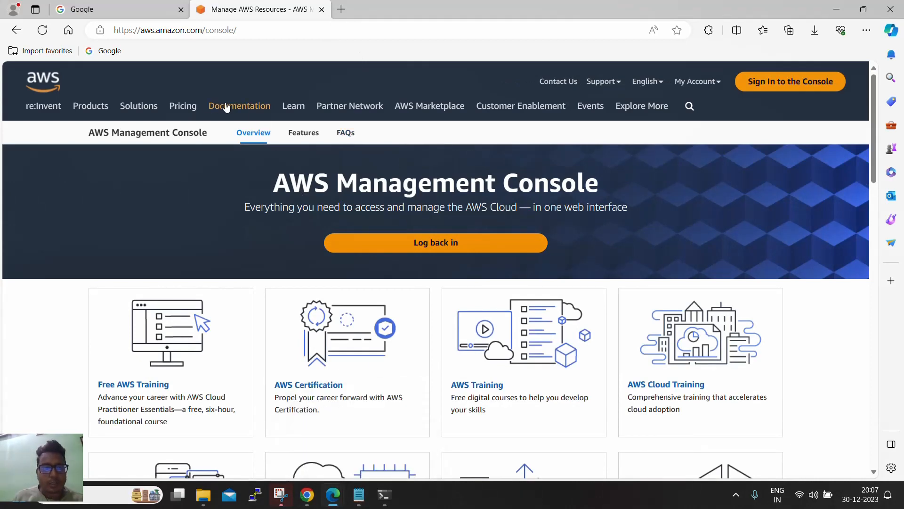
{"action": "left_click", "coordinate": [307, 495]}
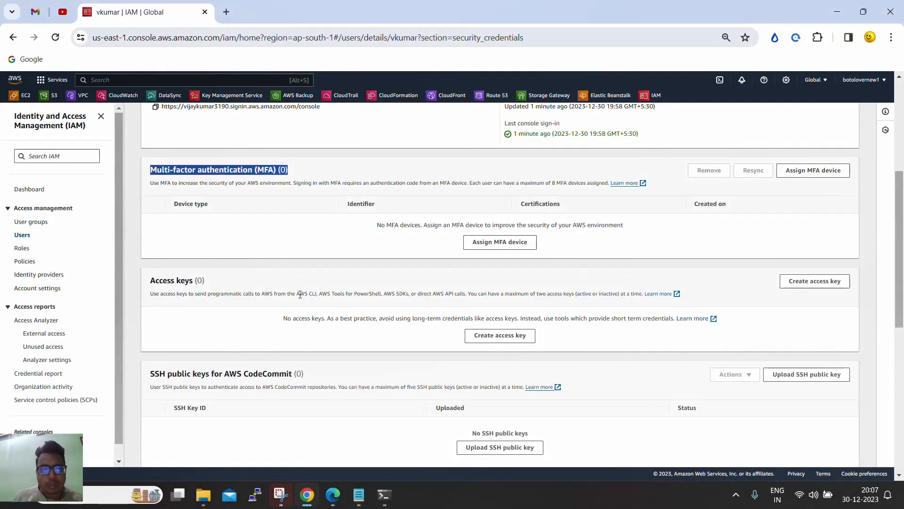
{"action": "scroll", "coordinate": [300, 294], "scroll_direction": "up", "scroll_amount": 5}
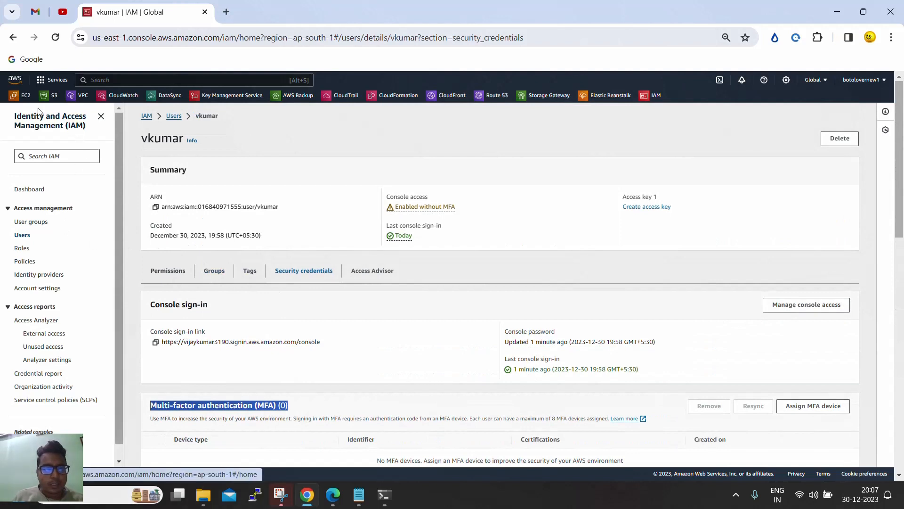
{"action": "left_click", "coordinate": [35, 189]}
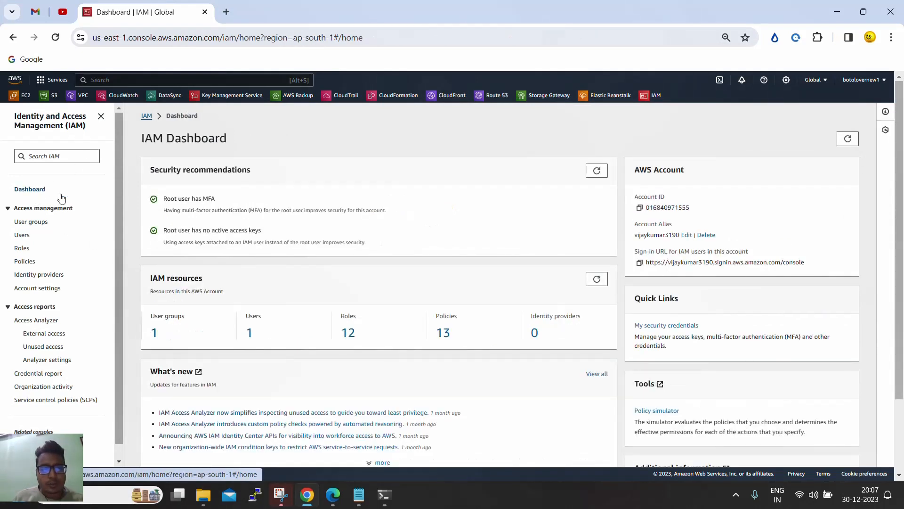
Step: Sign back in as vkumar from the copied IAM sign-in URL, supplying the MFA code
{"action": "left_click", "coordinate": [639, 262]}
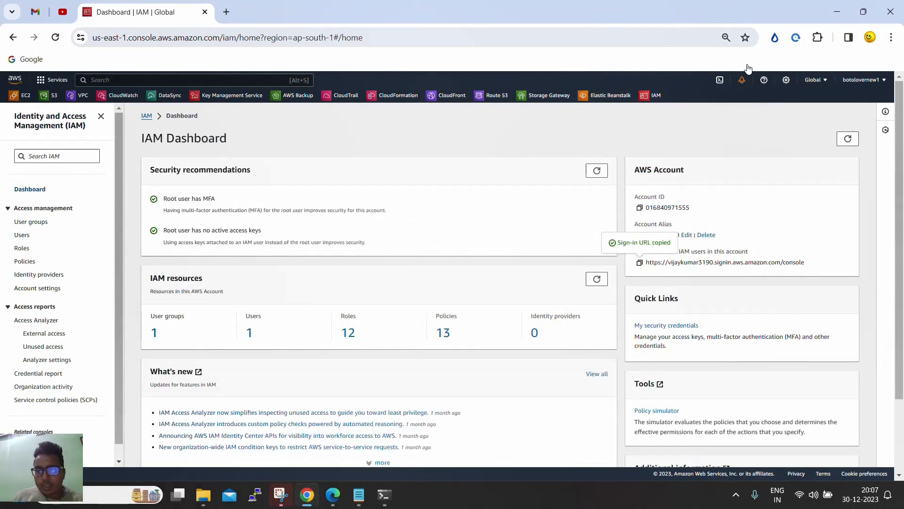
{"action": "left_click", "coordinate": [837, 11]}
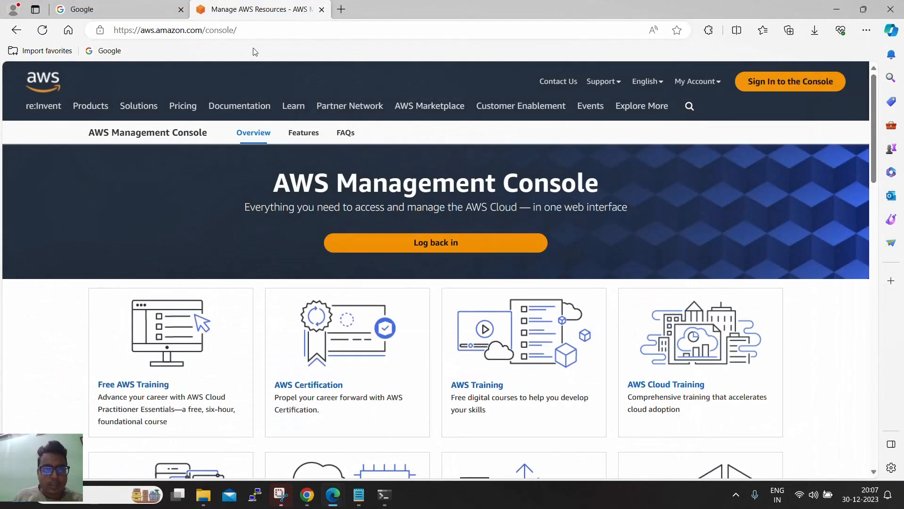
{"action": "left_click", "coordinate": [264, 28]}
{"action": "key", "text": "ctrl+v"}
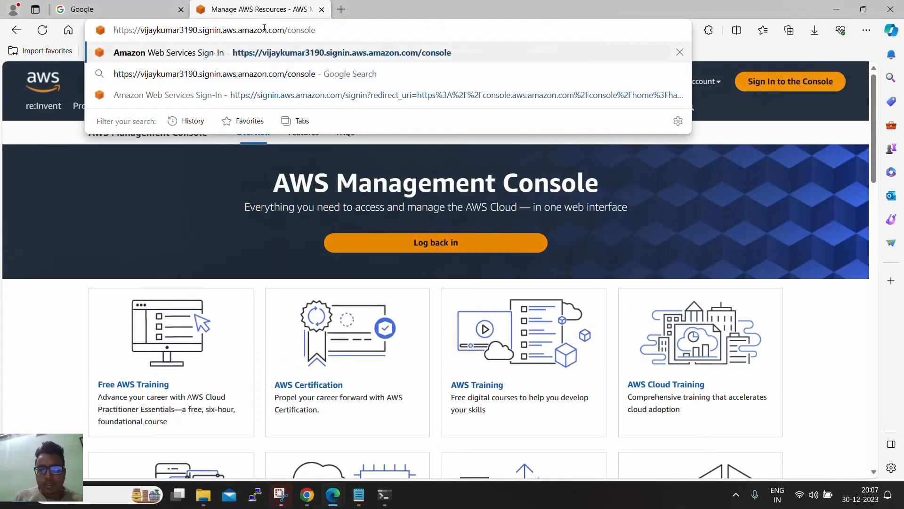
{"action": "key", "text": "Return"}
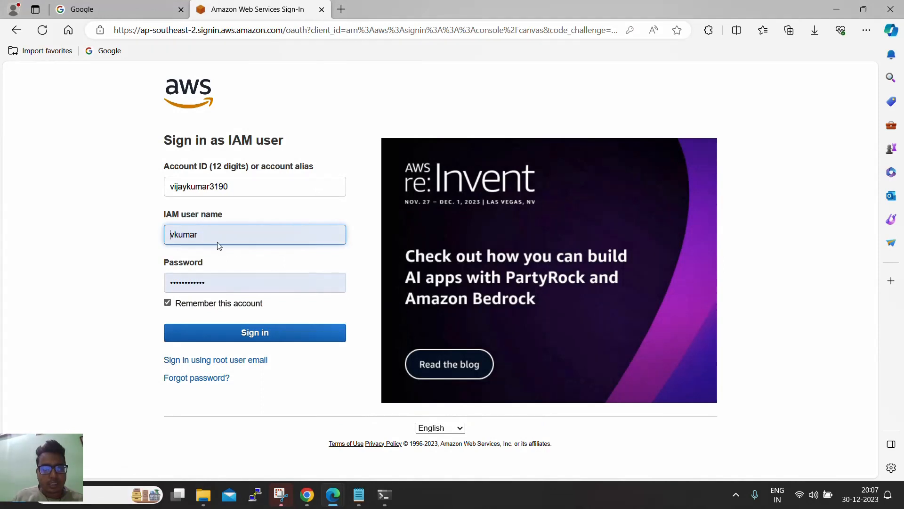
{"action": "left_click", "coordinate": [252, 335]}
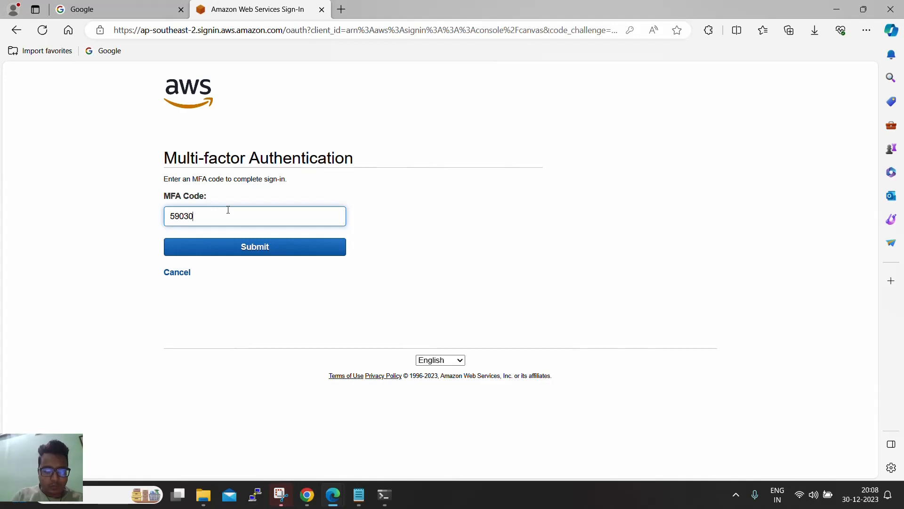
{"action": "left_click", "coordinate": [254, 245]}
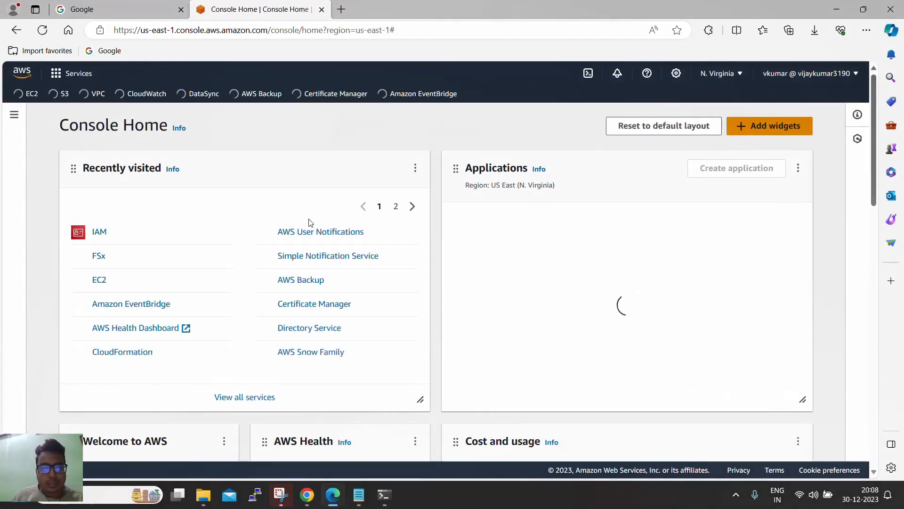
Step: Open user vkumar1 and confirm AmazonEC2FullAccess and AmazonRDSFullAccess are inherited from group Prod
{"action": "left_click", "coordinate": [99, 232]}
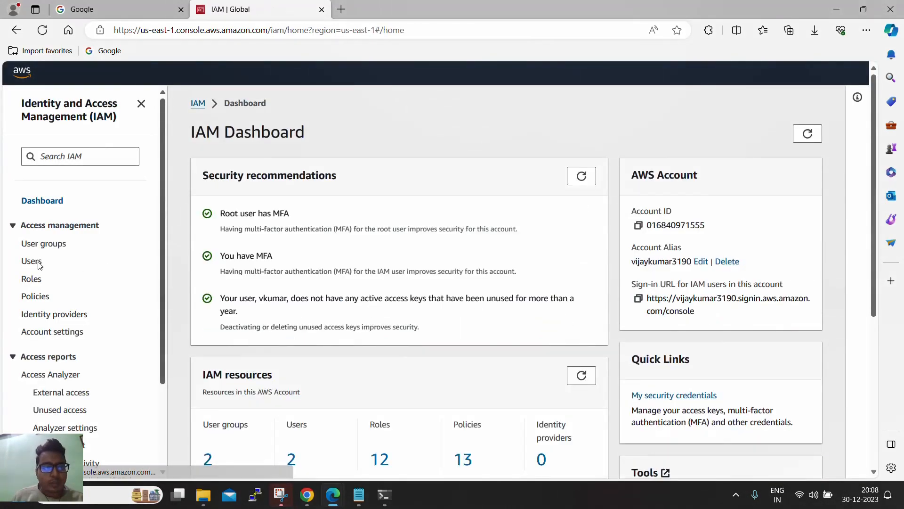
{"action": "left_click", "coordinate": [33, 260]}
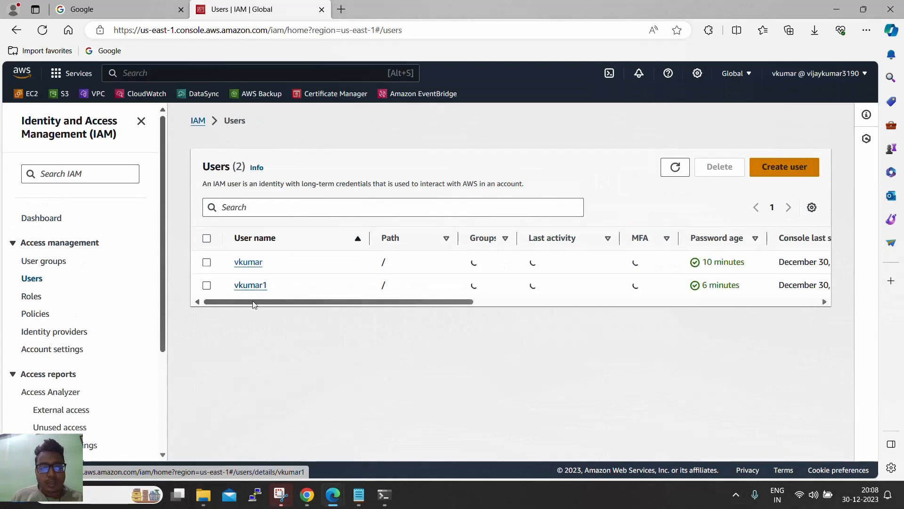
{"action": "left_click", "coordinate": [252, 285]}
{"action": "scroll", "coordinate": [306, 282], "scroll_direction": "down", "scroll_amount": 3}
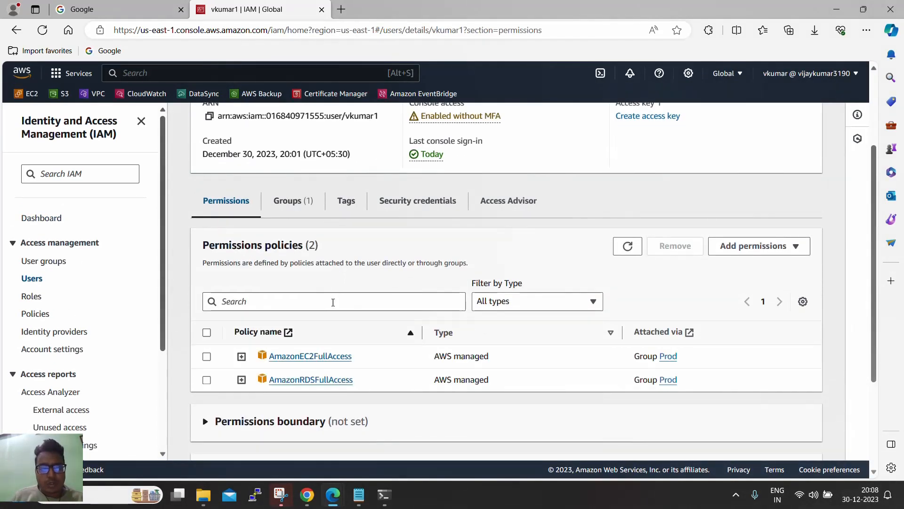
{"action": "left_click_drag", "start_coordinate": [364, 385], "coordinate": [271, 355]}
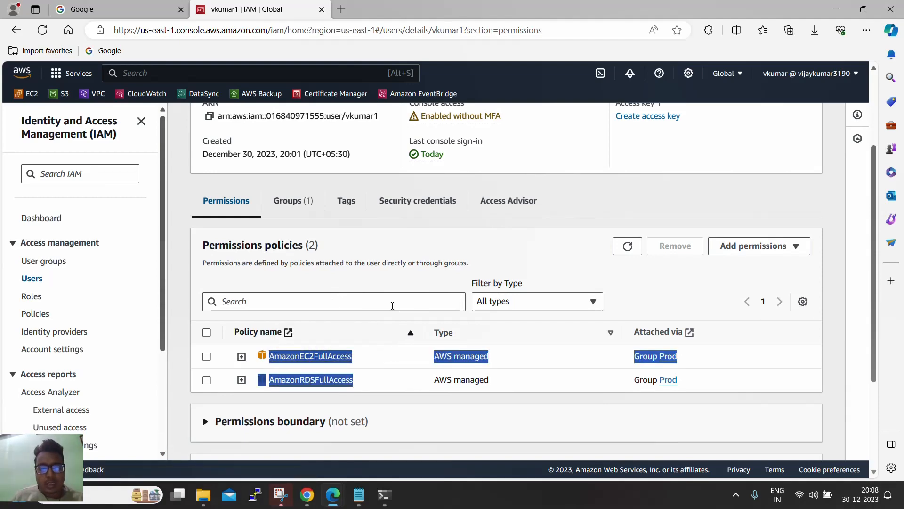
{"action": "scroll", "coordinate": [391, 305], "scroll_direction": "up", "scroll_amount": 3}
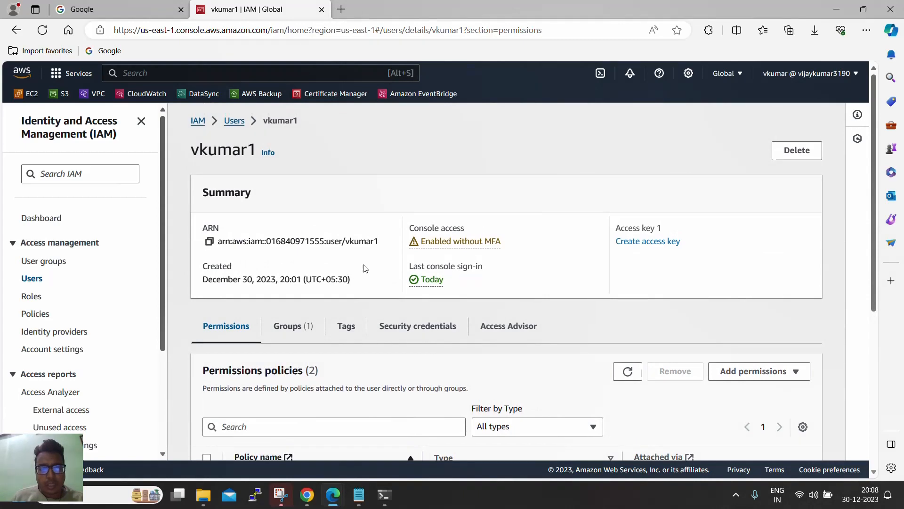
{"action": "left_click", "coordinate": [417, 327]}
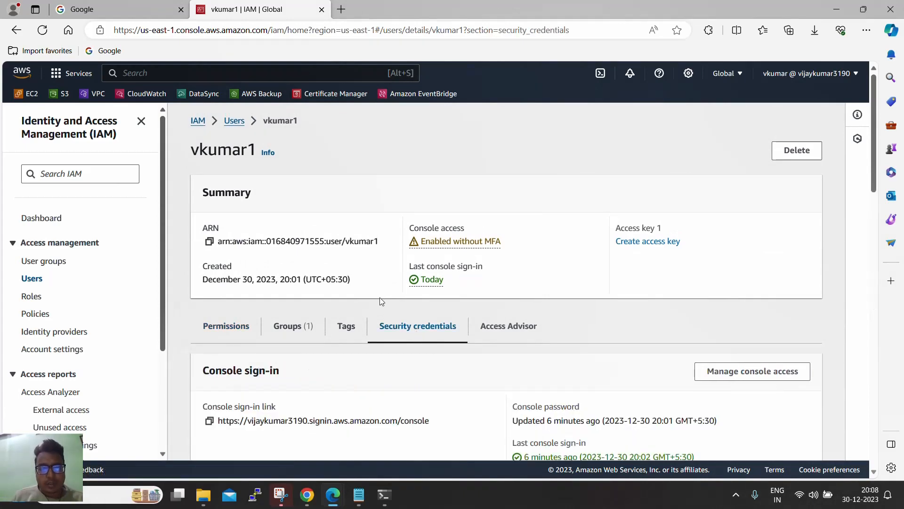
{"action": "scroll", "coordinate": [363, 318], "scroll_direction": "down", "scroll_amount": 3}
{"action": "scroll", "coordinate": [362, 316], "scroll_direction": "up", "scroll_amount": 3}
Step: In the private vkumar1 session, clear the EC2 instances filter and open IAM, which shows Access denied
{"action": "mouse_move", "coordinate": [332, 502]}
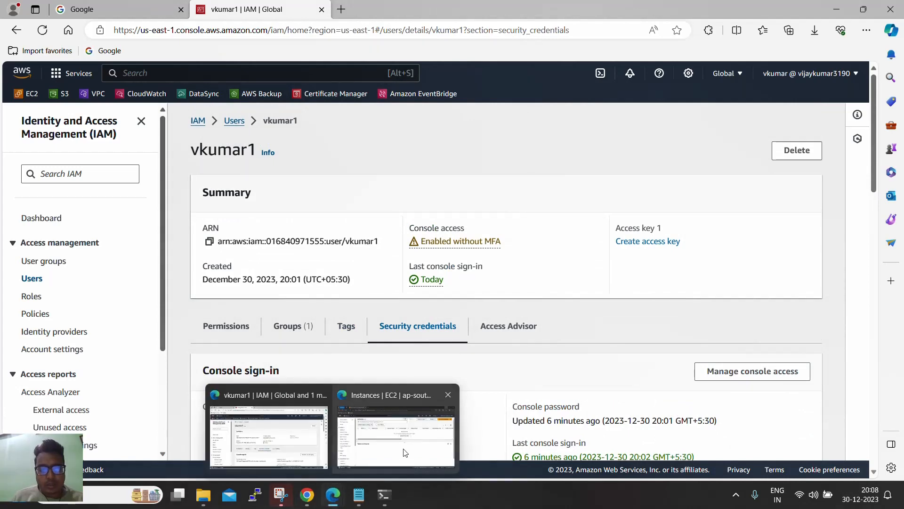
{"action": "left_click", "coordinate": [413, 439]}
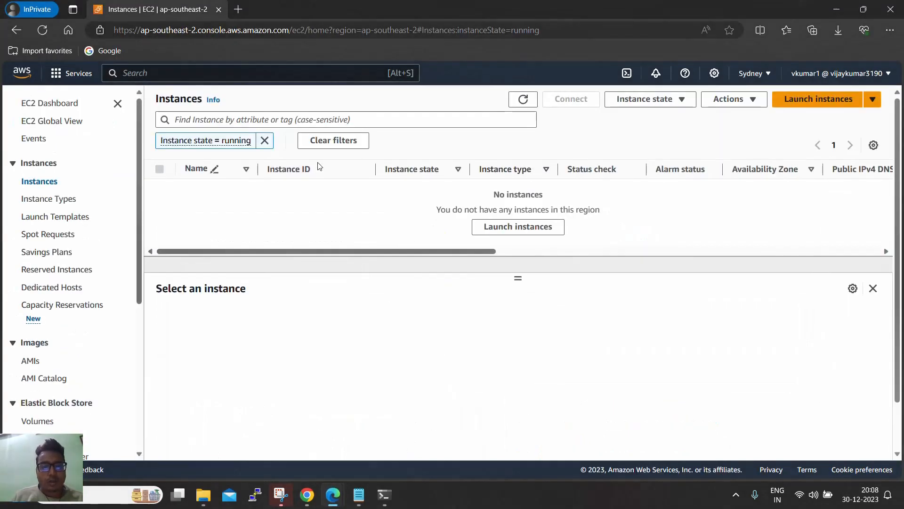
{"action": "left_click", "coordinate": [265, 141]}
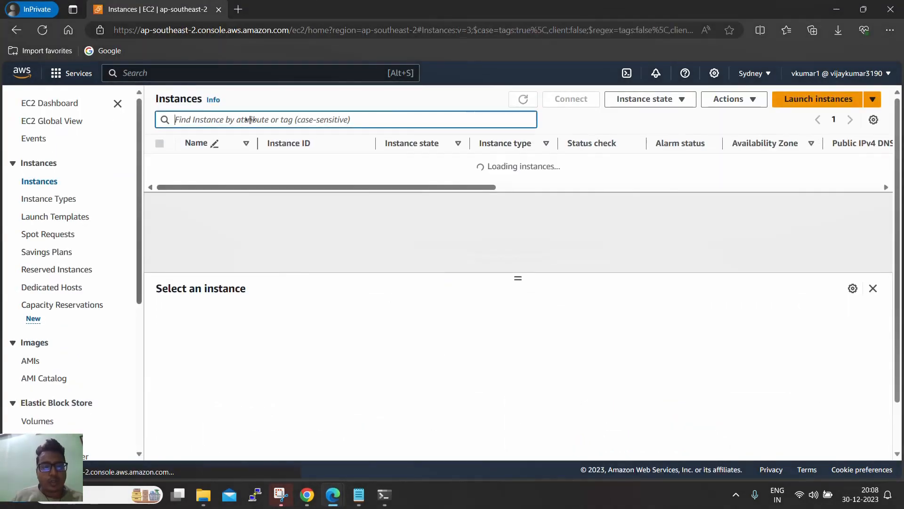
{"action": "left_click", "coordinate": [231, 75]}
{"action": "type", "text": "iam"}
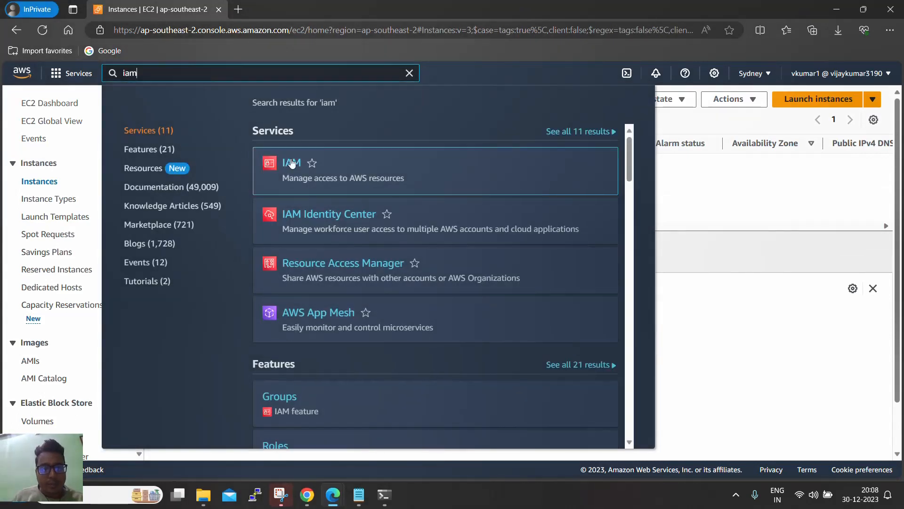
{"action": "left_click", "coordinate": [292, 164]}
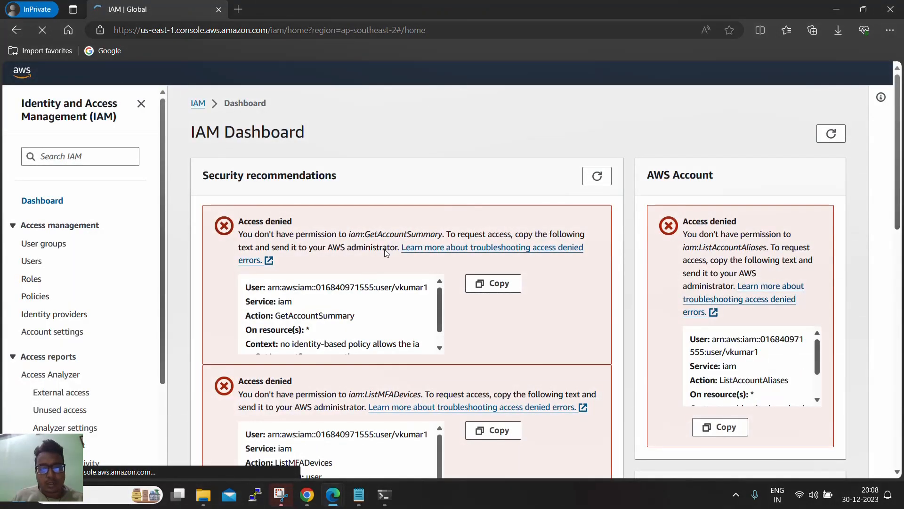
{"action": "scroll", "coordinate": [386, 251], "scroll_direction": "down", "scroll_amount": 10}
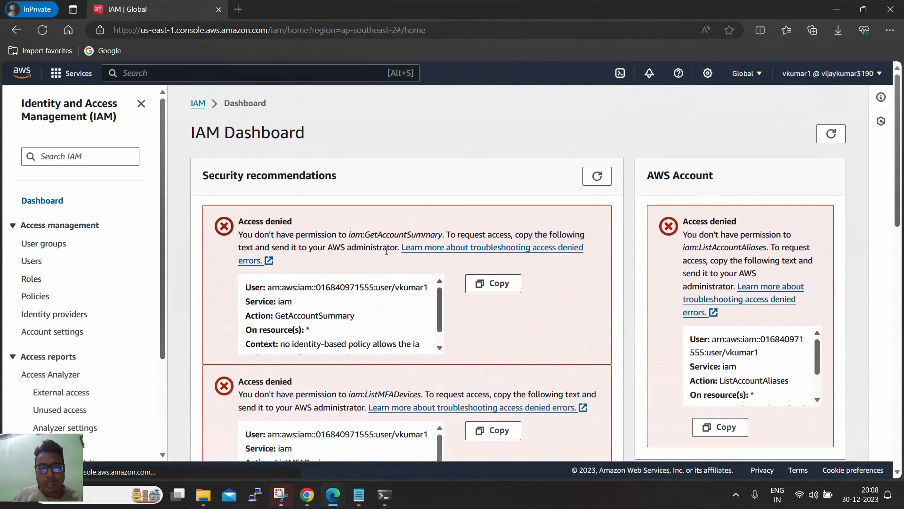
{"action": "left_click", "coordinate": [837, 9]}
{"action": "scroll", "coordinate": [413, 279], "scroll_direction": "down", "scroll_amount": 3}
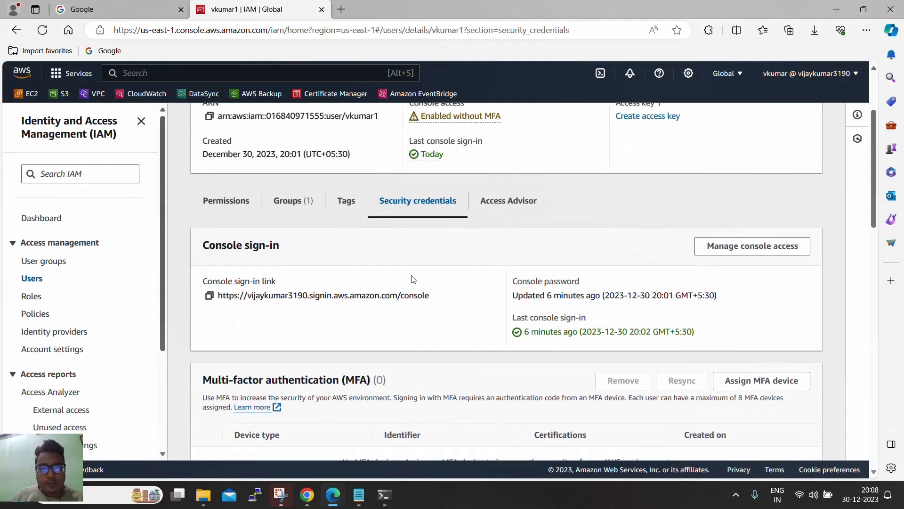
{"action": "scroll", "coordinate": [412, 251], "scroll_direction": "down", "scroll_amount": 1}
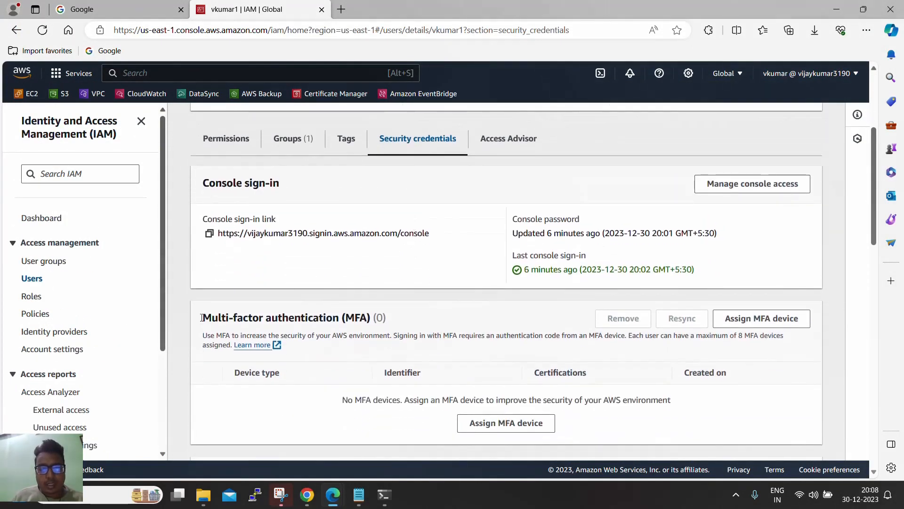
{"action": "left_click_drag", "start_coordinate": [202, 318], "coordinate": [433, 317]}
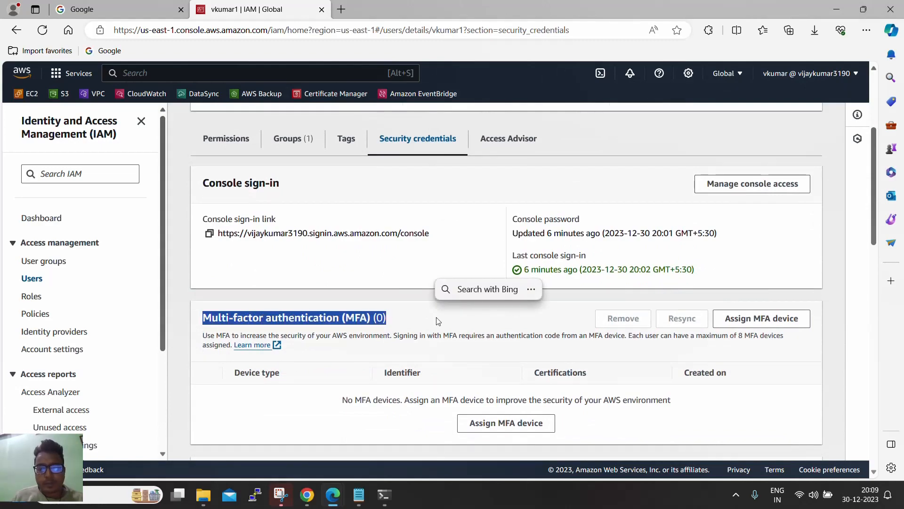
{"action": "scroll", "coordinate": [437, 316], "scroll_direction": "down", "scroll_amount": 2}
{"action": "scroll", "coordinate": [432, 313], "scroll_direction": "up", "scroll_amount": 4}
{"action": "scroll", "coordinate": [433, 313], "scroll_direction": "down", "scroll_amount": 2}
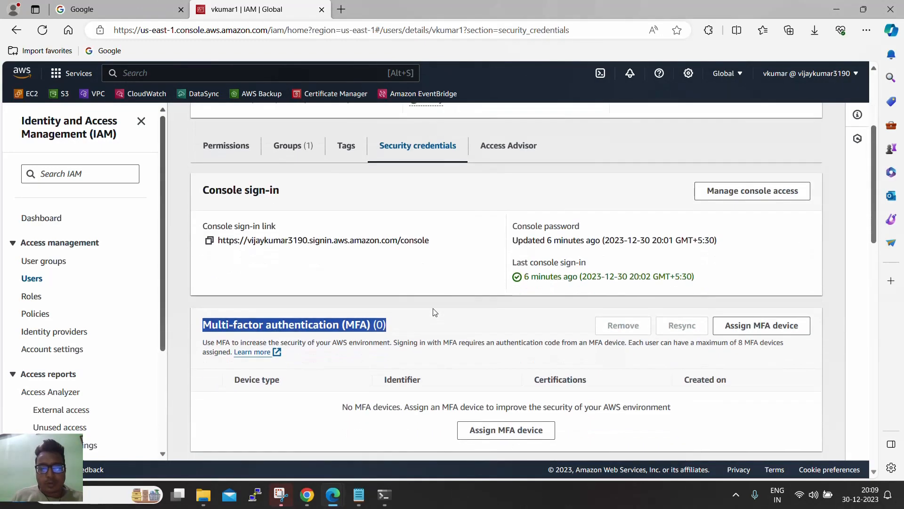
{"action": "scroll", "coordinate": [435, 312], "scroll_direction": "down", "scroll_amount": 2}
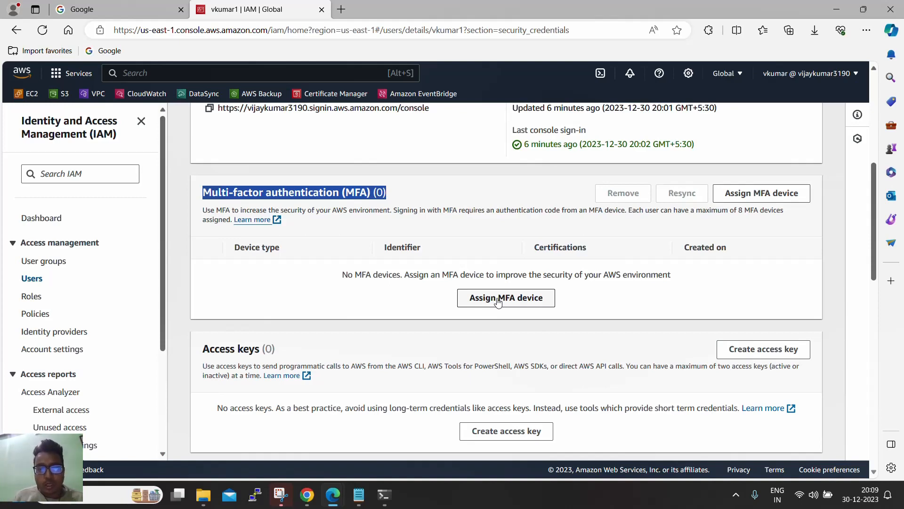
{"action": "scroll", "coordinate": [479, 299], "scroll_direction": "up", "scroll_amount": 5}
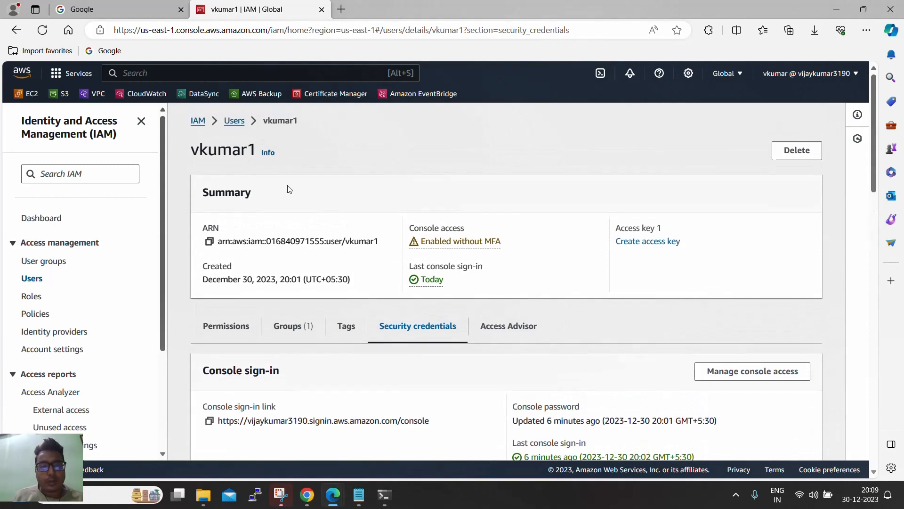
{"action": "scroll", "coordinate": [335, 207], "scroll_direction": "down", "scroll_amount": 2}
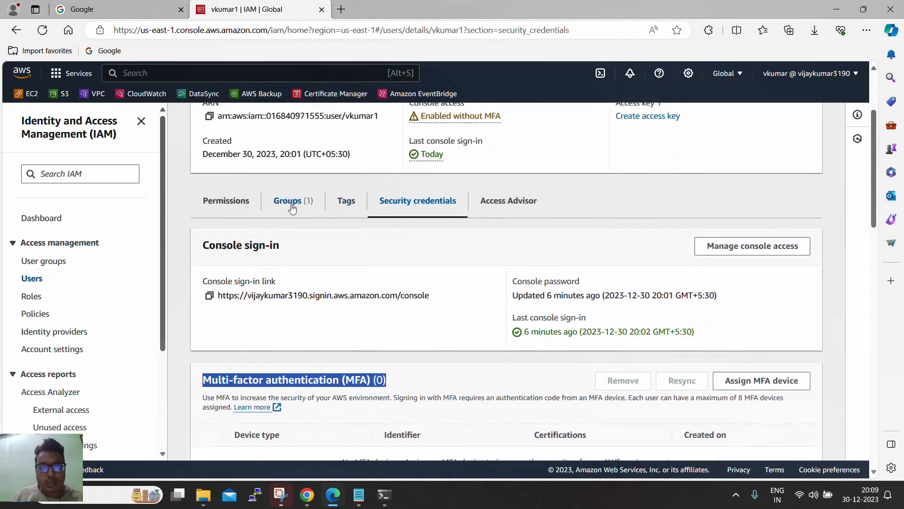
{"action": "left_click", "coordinate": [224, 202]}
{"action": "left_click", "coordinate": [747, 246]}
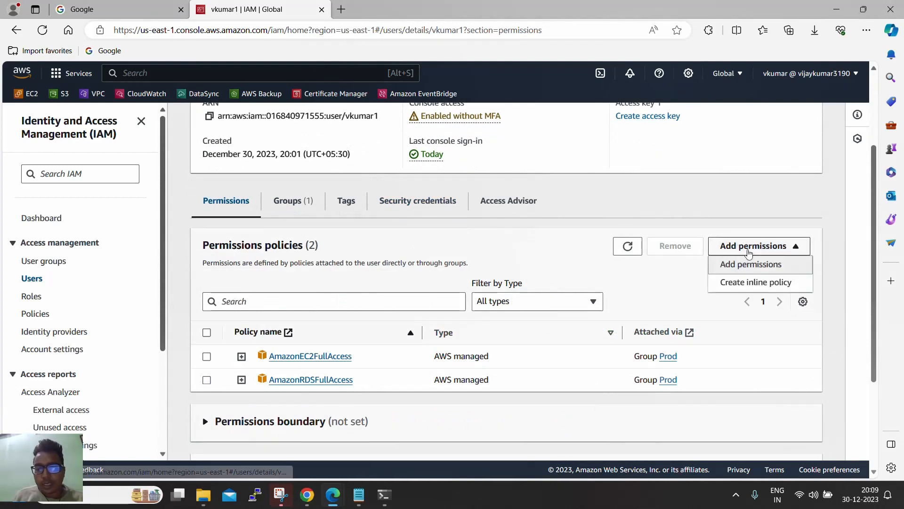
Step: Start adding permissions with Attach policies directly and search the policies for MFA
{"action": "left_click", "coordinate": [747, 266]}
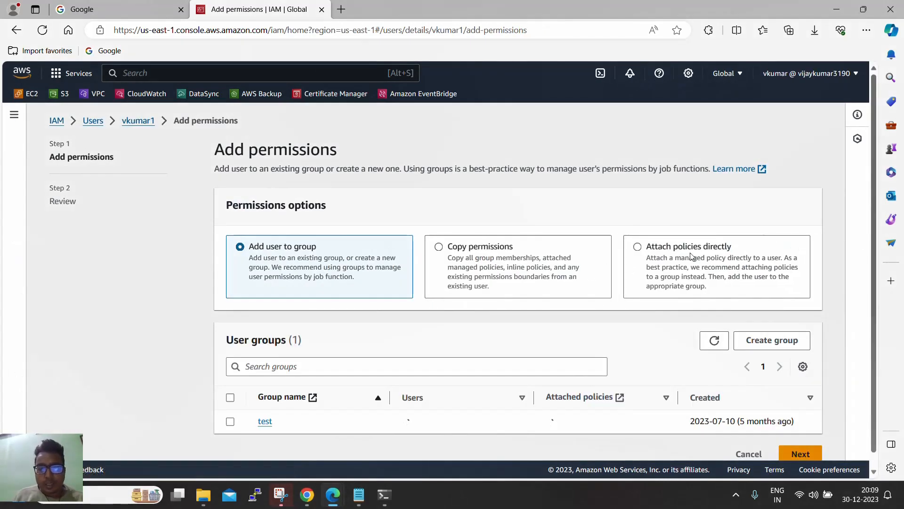
{"action": "left_click", "coordinate": [691, 257]}
{"action": "left_click", "coordinate": [377, 381]}
{"action": "type", "text": "MFA"}
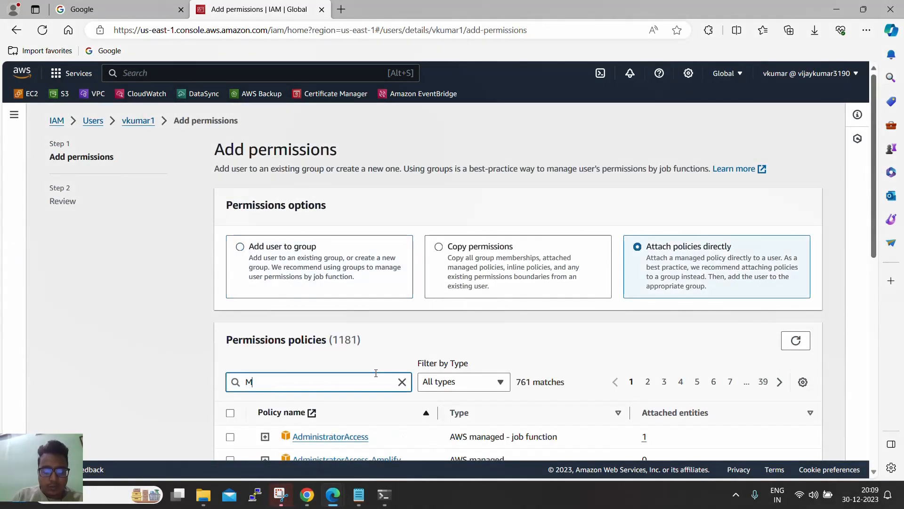
{"action": "key", "text": "BackSpace"}
{"action": "key", "text": "BackSpace"}
{"action": "key", "text": "BackSpace"}
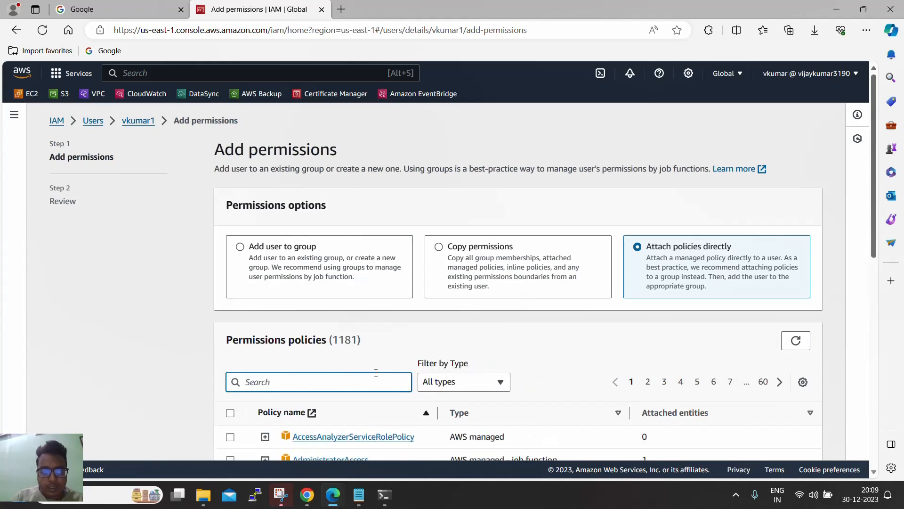
Step: Search the policy list for iam, mfa and IAM, finding no MFA policy
{"action": "type", "text": "ima"}
{"action": "scroll", "coordinate": [405, 368], "scroll_direction": "down", "scroll_amount": 4}
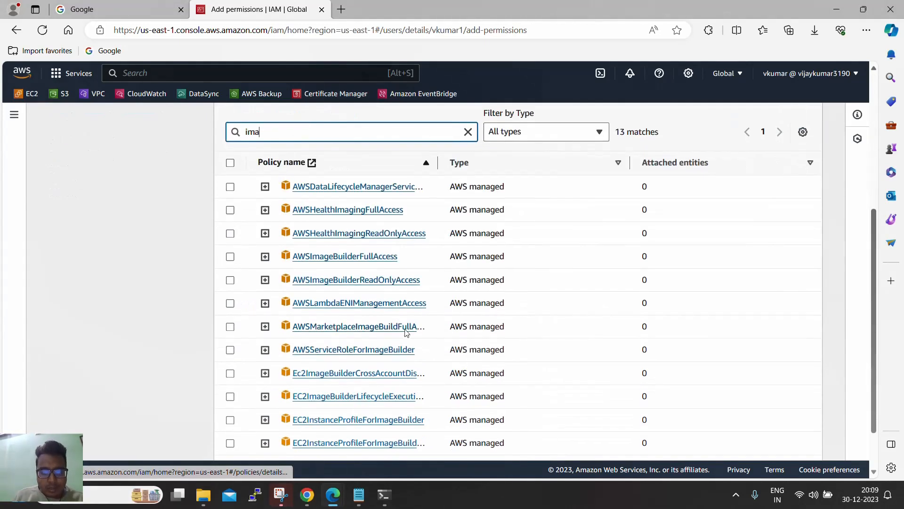
{"action": "key", "text": "BackSpace"}
{"action": "key", "text": "BackSpace"}
{"action": "key", "text": "BackSpace"}
{"action": "type", "text": "iam"}
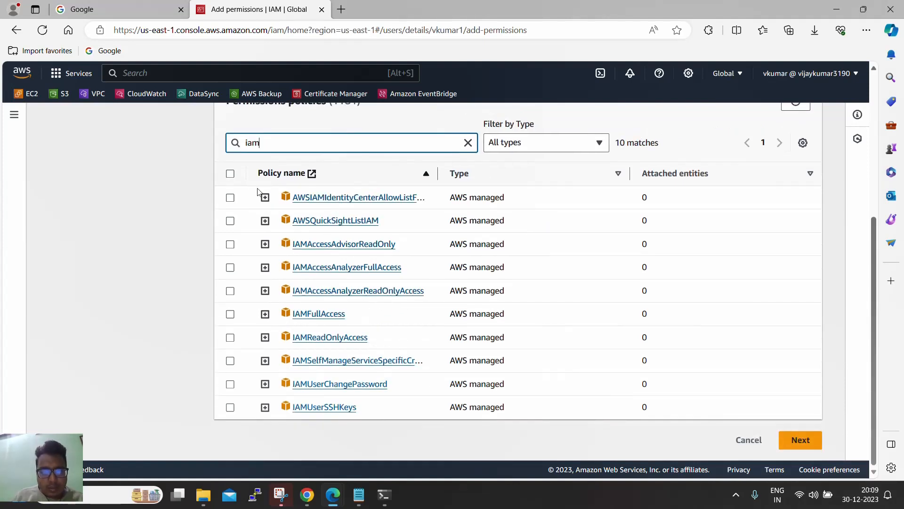
{"action": "left_click_drag", "start_coordinate": [270, 145], "coordinate": [230, 140]}
{"action": "type", "text": "mfa"}
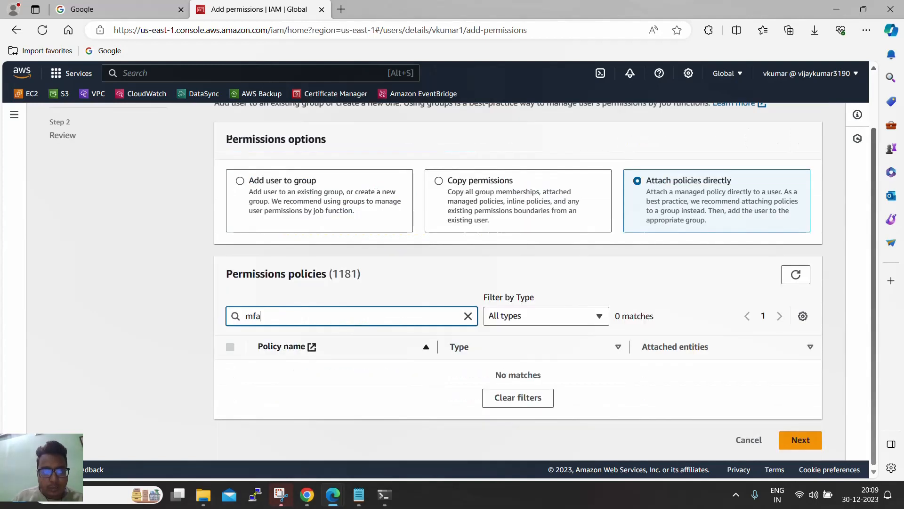
{"action": "key", "text": "BackSpace"}
{"action": "key", "text": "BackSpace"}
{"action": "key", "text": "BackSpace"}
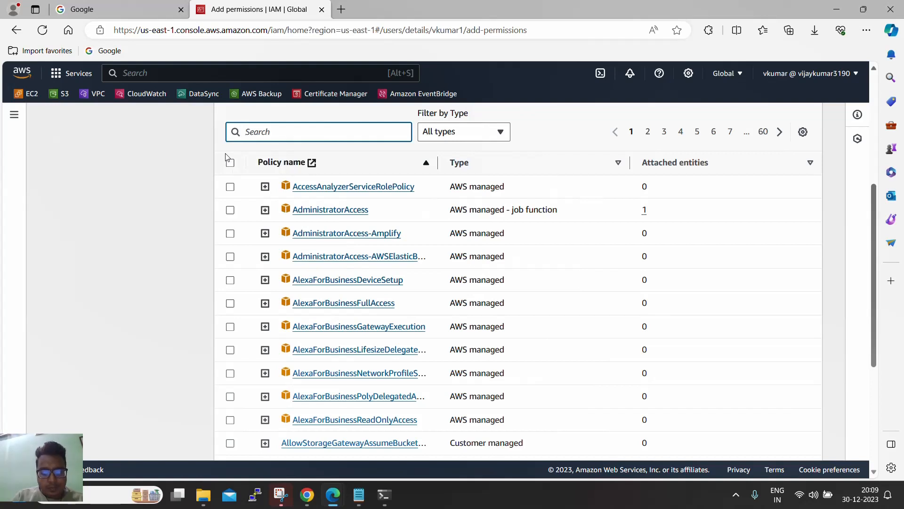
{"action": "type", "text": "IAM"}
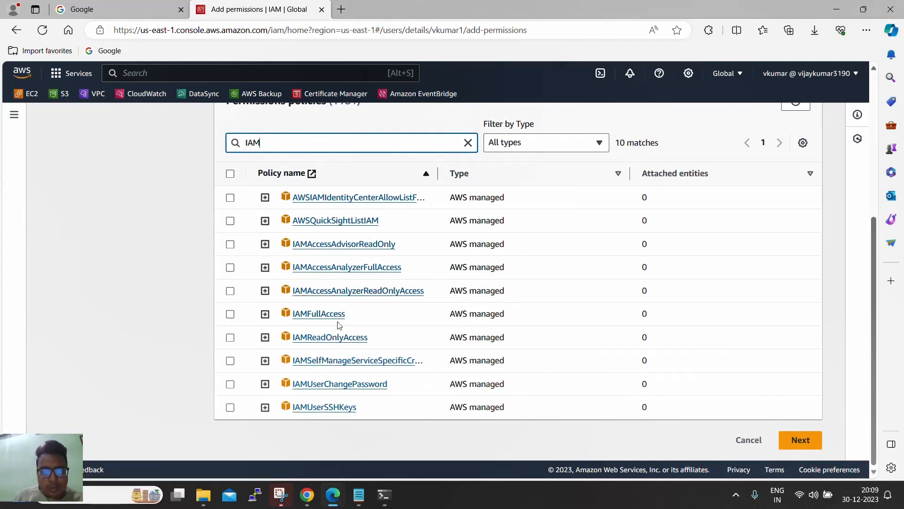
Step: Clear the IAM filter and browse the full list of 1181 policies
{"action": "left_click", "coordinate": [468, 143]}
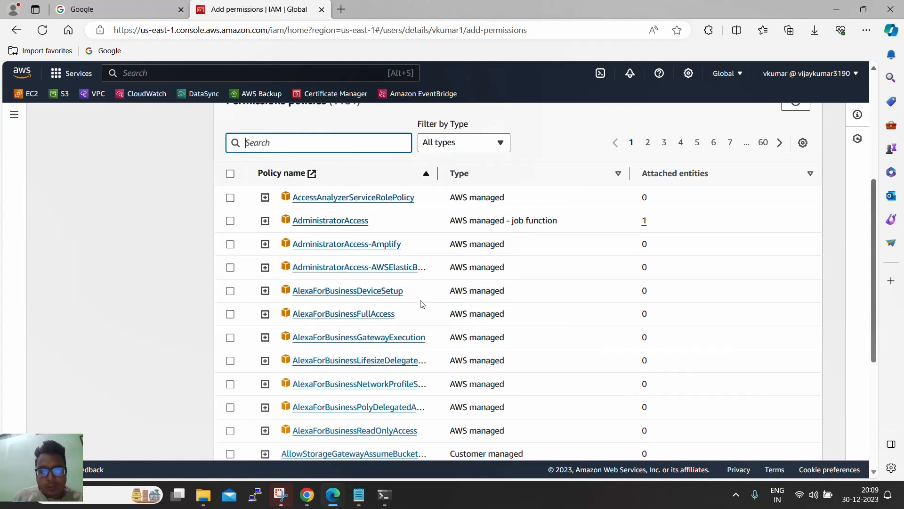
{"action": "scroll", "coordinate": [421, 303], "scroll_direction": "up", "scroll_amount": 3}
{"action": "scroll", "coordinate": [421, 304], "scroll_direction": "up", "scroll_amount": 2}
{"action": "scroll", "coordinate": [406, 289], "scroll_direction": "down", "scroll_amount": 10}
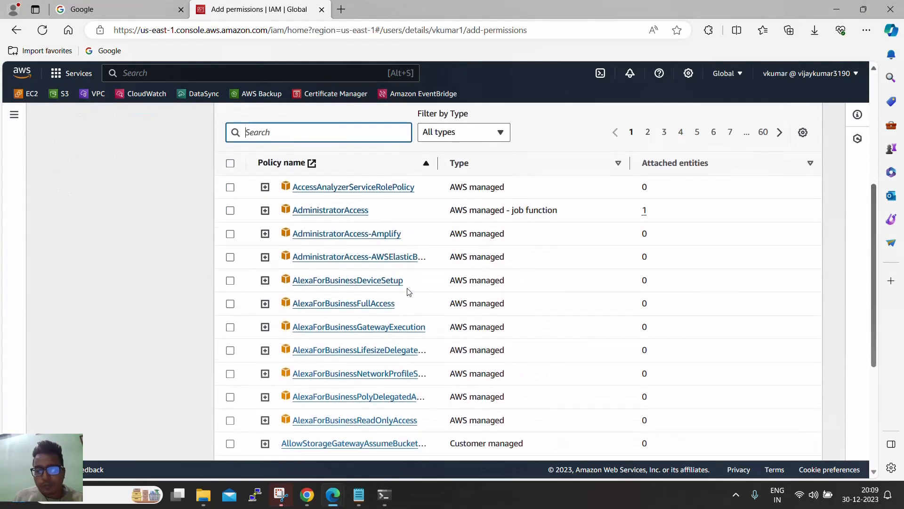
{"action": "scroll", "coordinate": [405, 291], "scroll_direction": "up", "scroll_amount": 10}
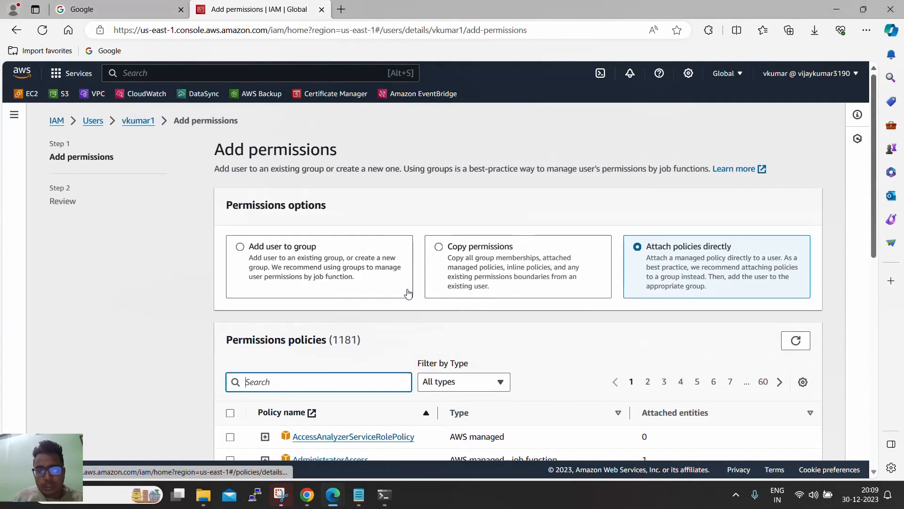
{"action": "scroll", "coordinate": [297, 301], "scroll_direction": "down", "scroll_amount": 5}
{"action": "scroll", "coordinate": [298, 301], "scroll_direction": "up", "scroll_amount": 5}
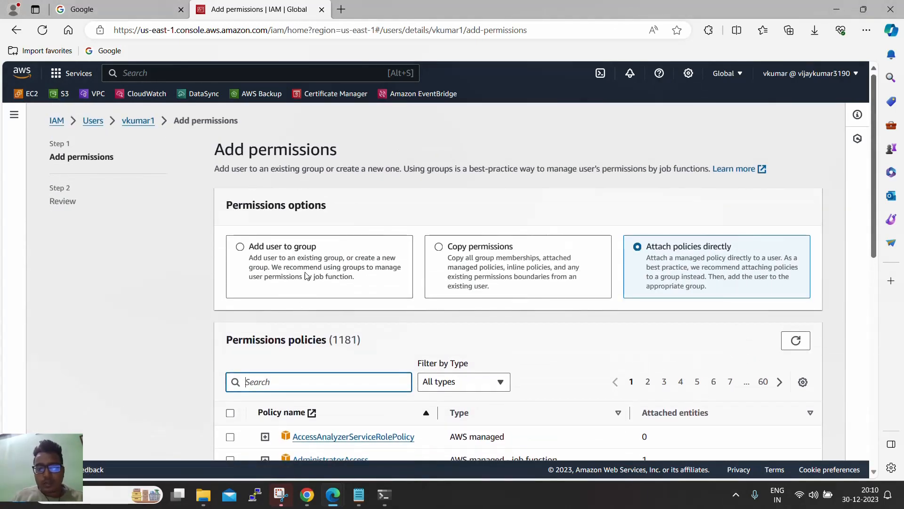
{"action": "scroll", "coordinate": [305, 277], "scroll_direction": "down", "scroll_amount": 10}
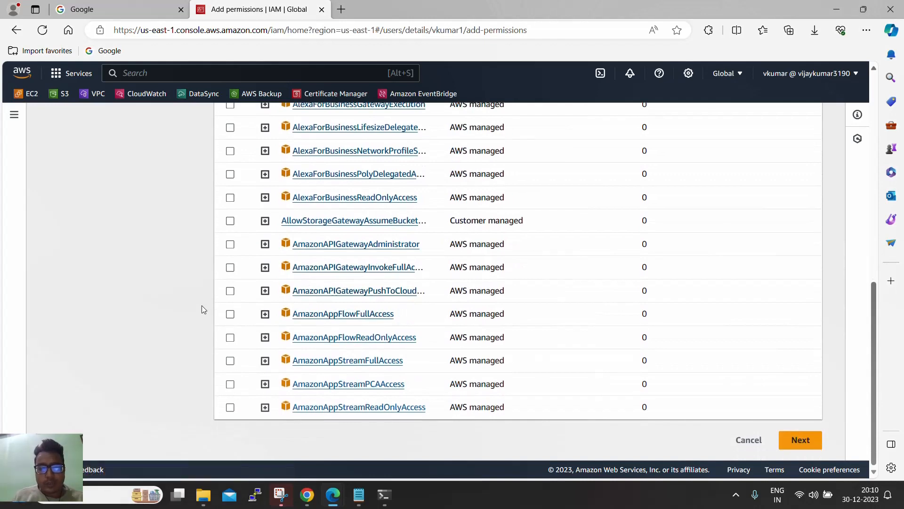
{"action": "scroll", "coordinate": [203, 310], "scroll_direction": "up", "scroll_amount": 5}
{"action": "scroll", "coordinate": [202, 309], "scroll_direction": "up", "scroll_amount": 5}
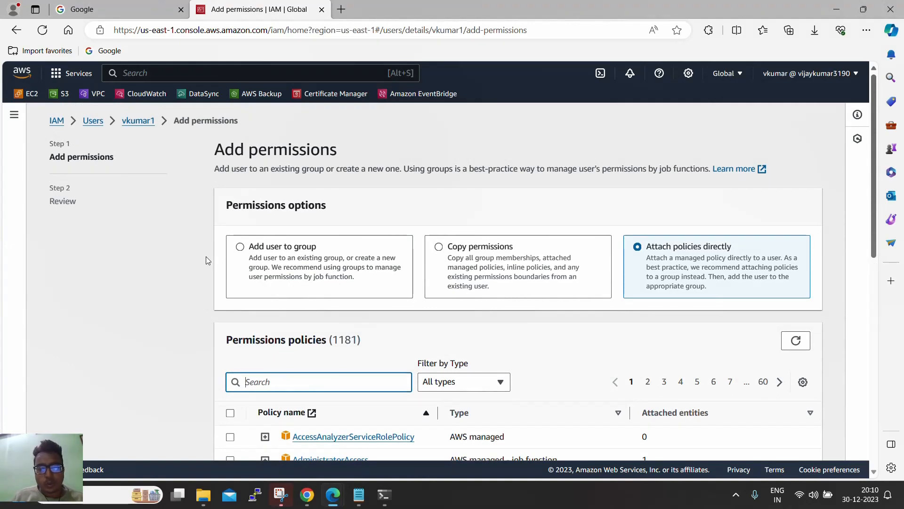
{"action": "scroll", "coordinate": [349, 317], "scroll_direction": "down", "scroll_amount": 8}
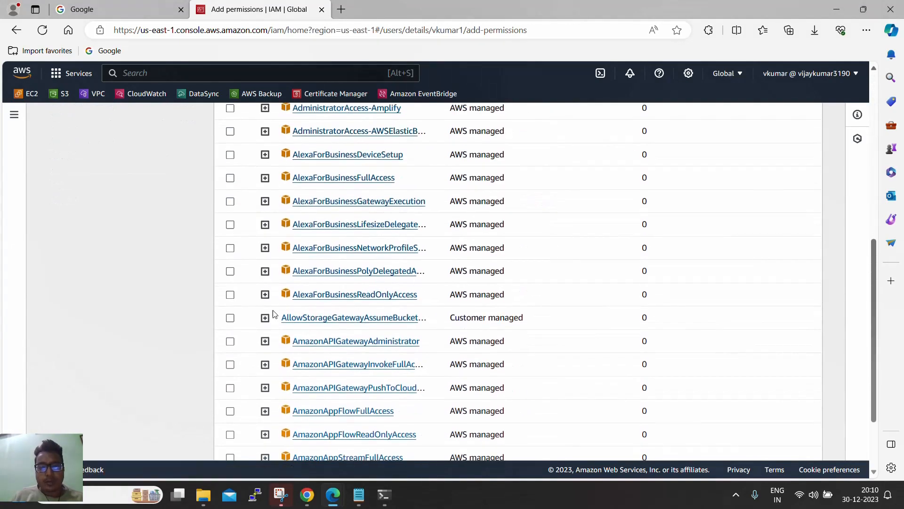